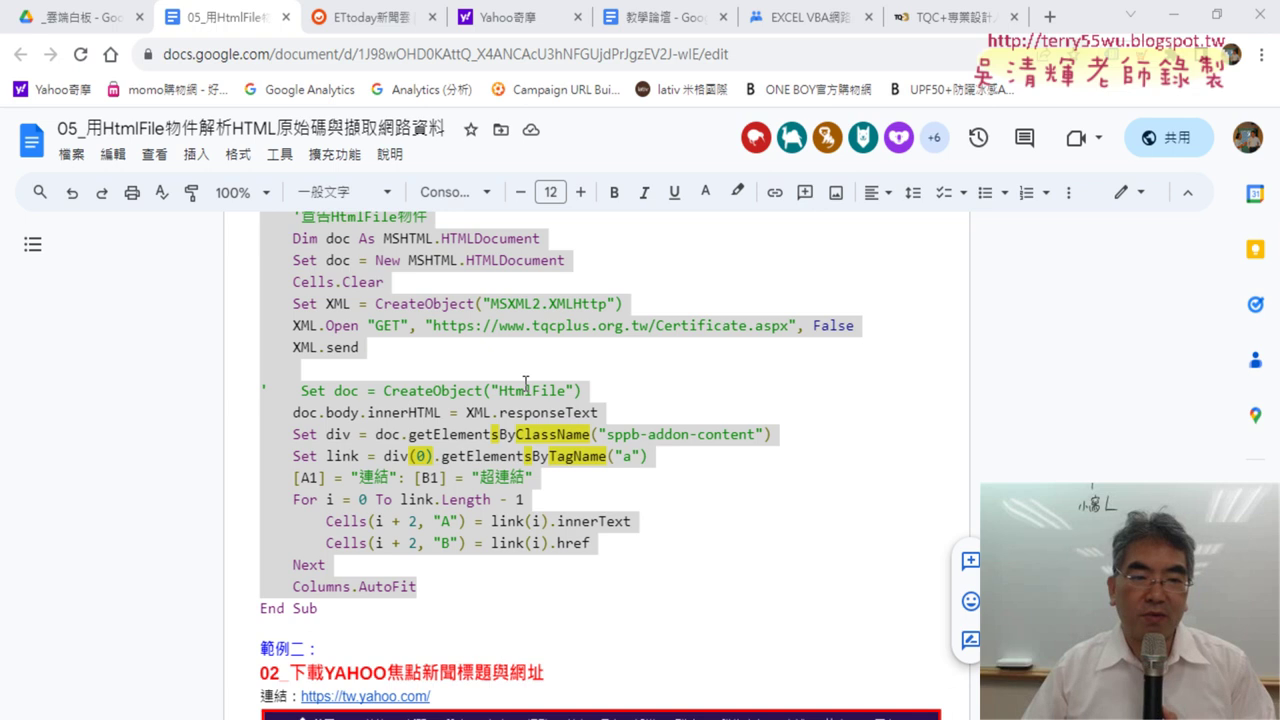
# Select the macro name 爬取TQCPLUS官網 in the lesson document
pyautogui.scroll(1, 412, 359)
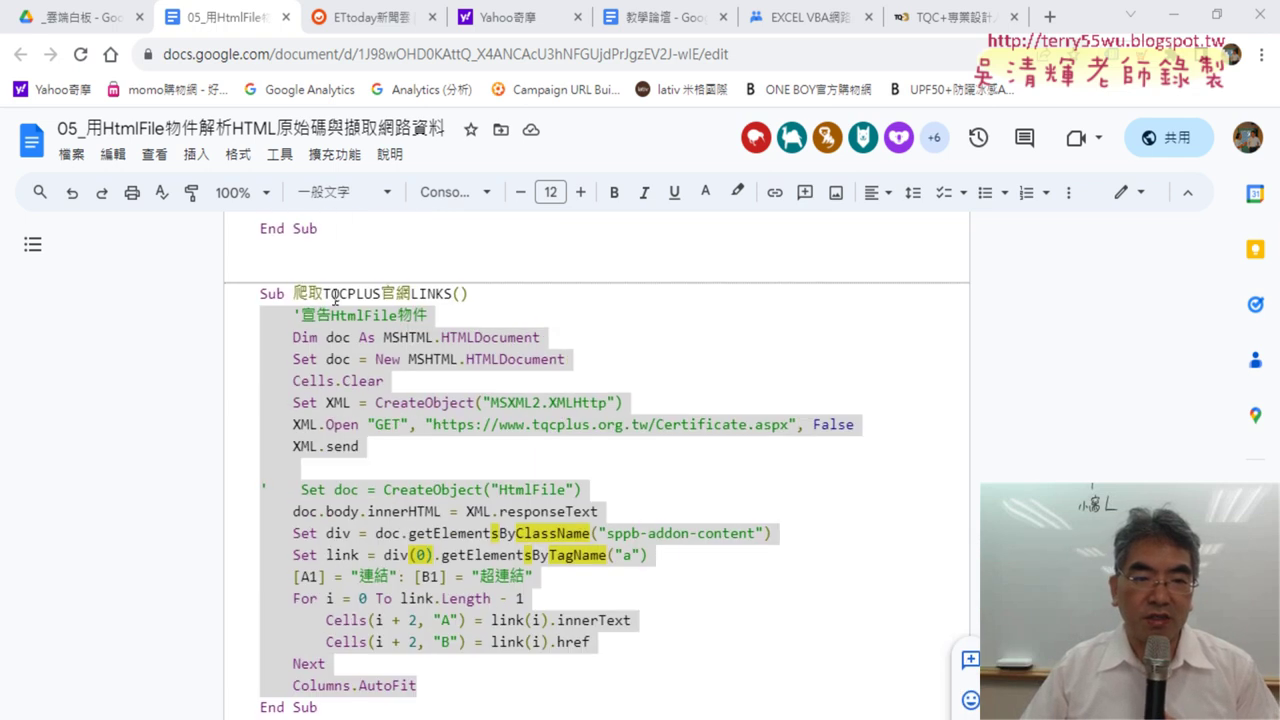
pyautogui.moveTo(292, 293); pyautogui.dragTo(408, 295)
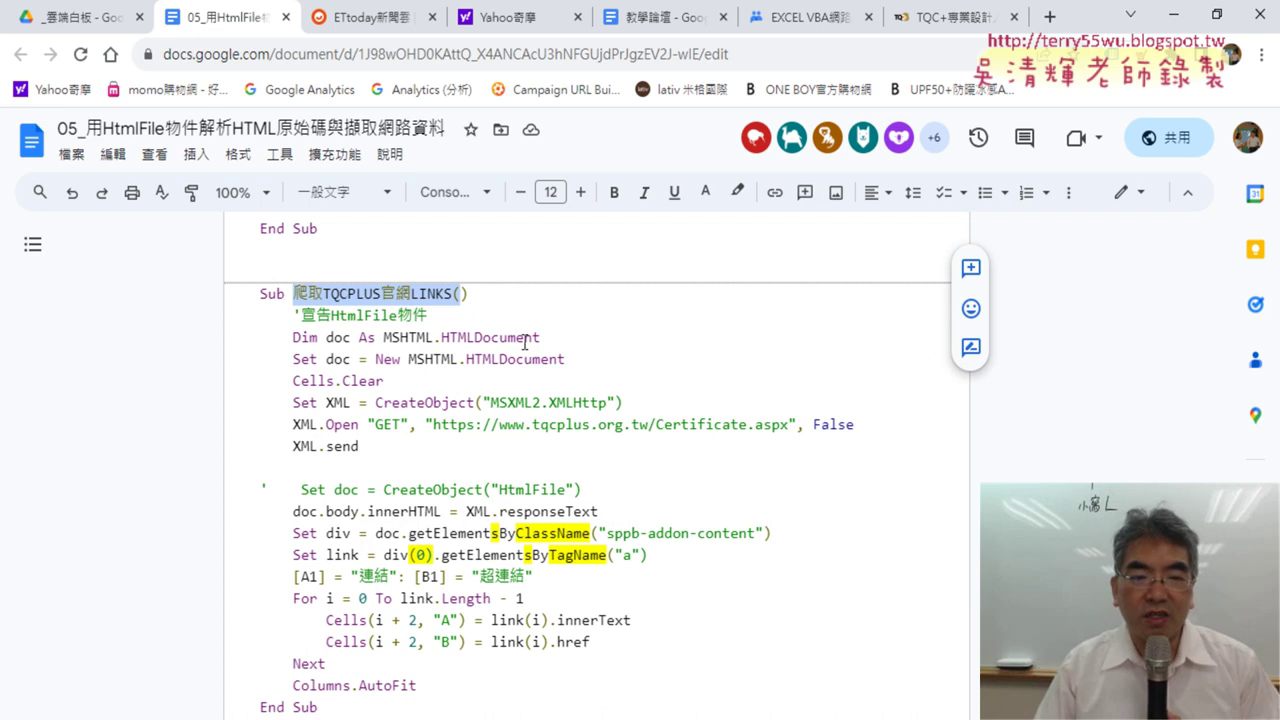
pyautogui.scroll(-1, 524, 342)
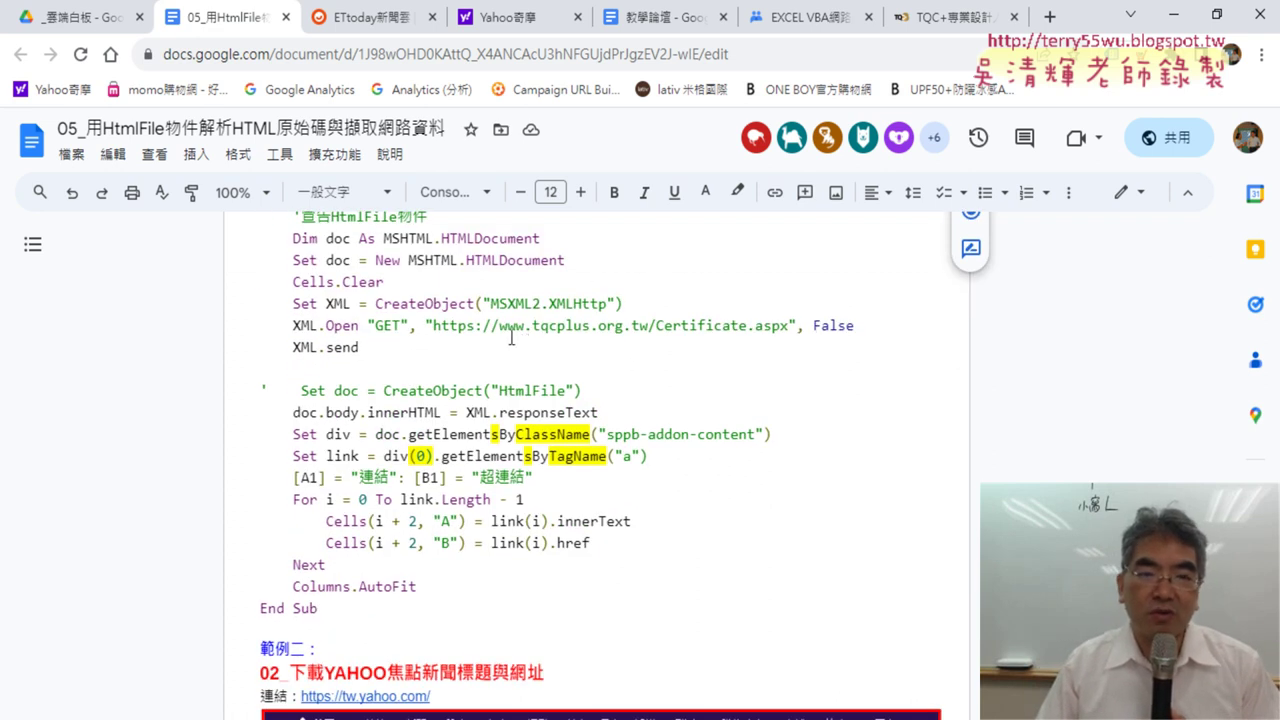
# On the TQC+ certificate page, inspect the footer's CSF主網 link in DevTools
pyautogui.click(945, 17)
pyautogui.scroll(-4, 71, 303)
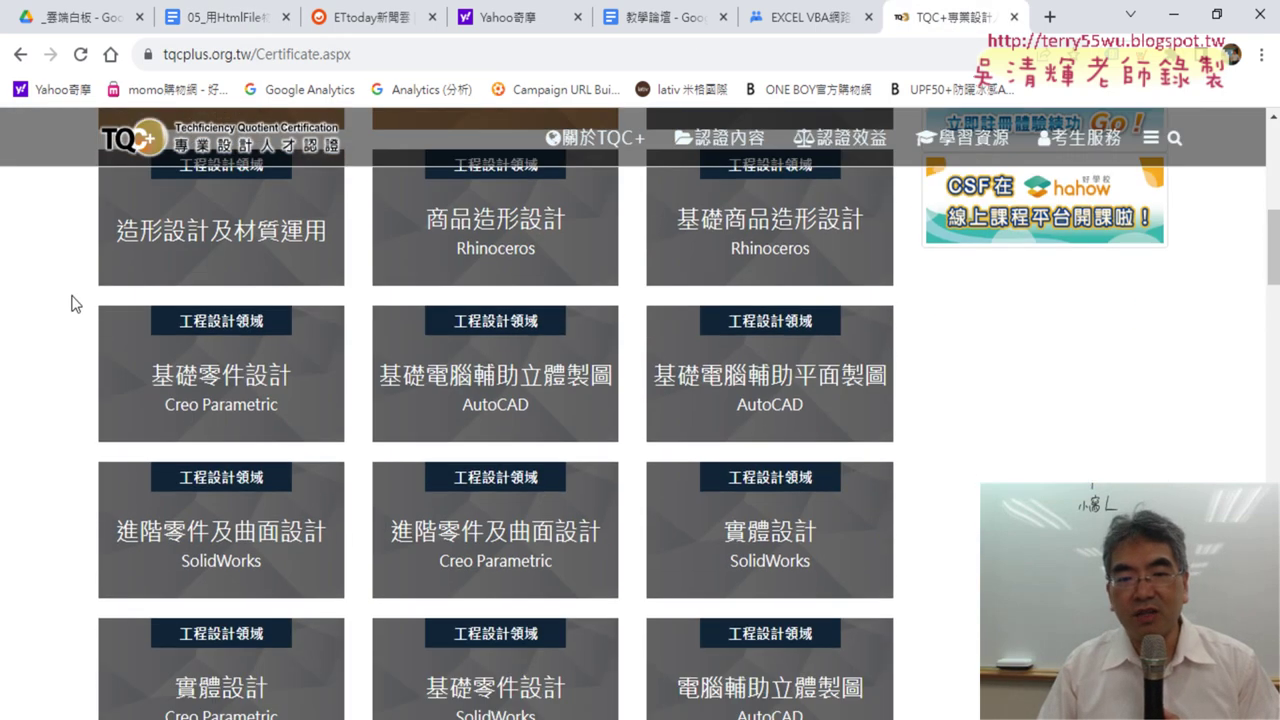
pyautogui.scroll(-4, 71, 303)
pyautogui.scroll(-2, 855, 345)
pyautogui.scroll(-5, 855, 345)
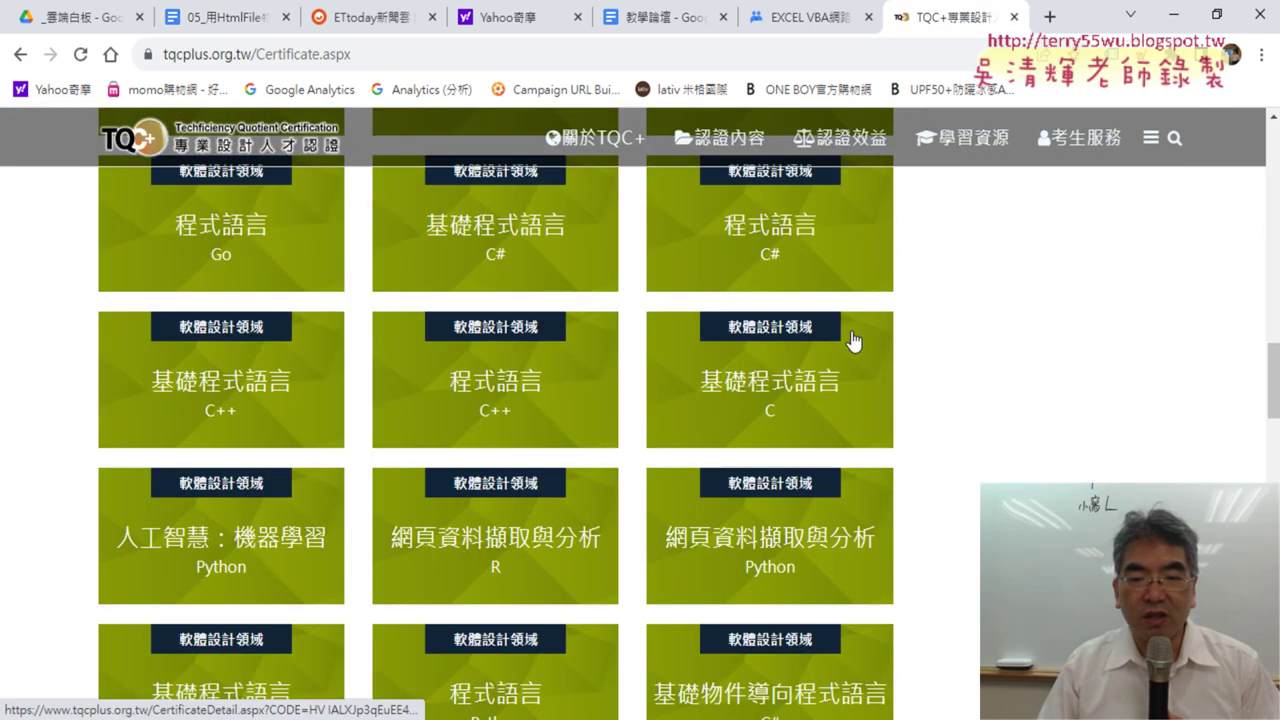
pyautogui.scroll(-5, 855, 345)
pyautogui.scroll(-5, 855, 345)
pyautogui.scroll(-5, 855, 345)
pyautogui.scroll(-5, 852, 341)
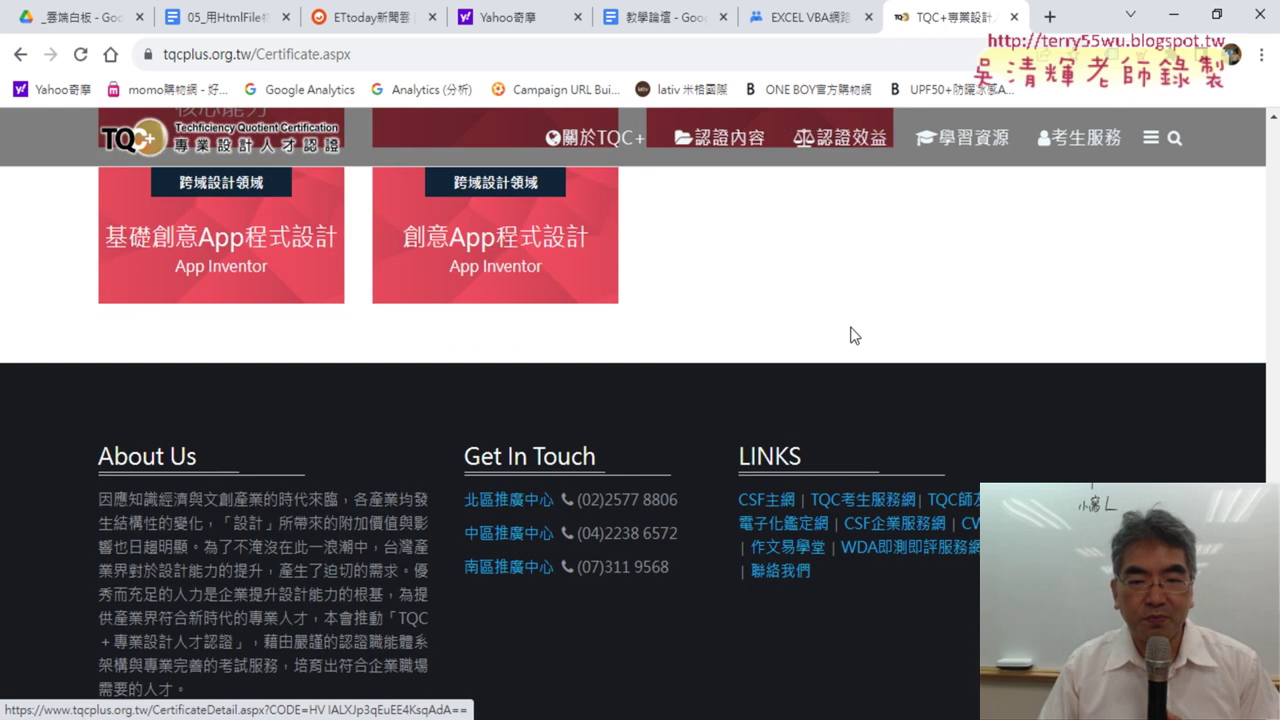
pyautogui.scroll(-3, 851, 334)
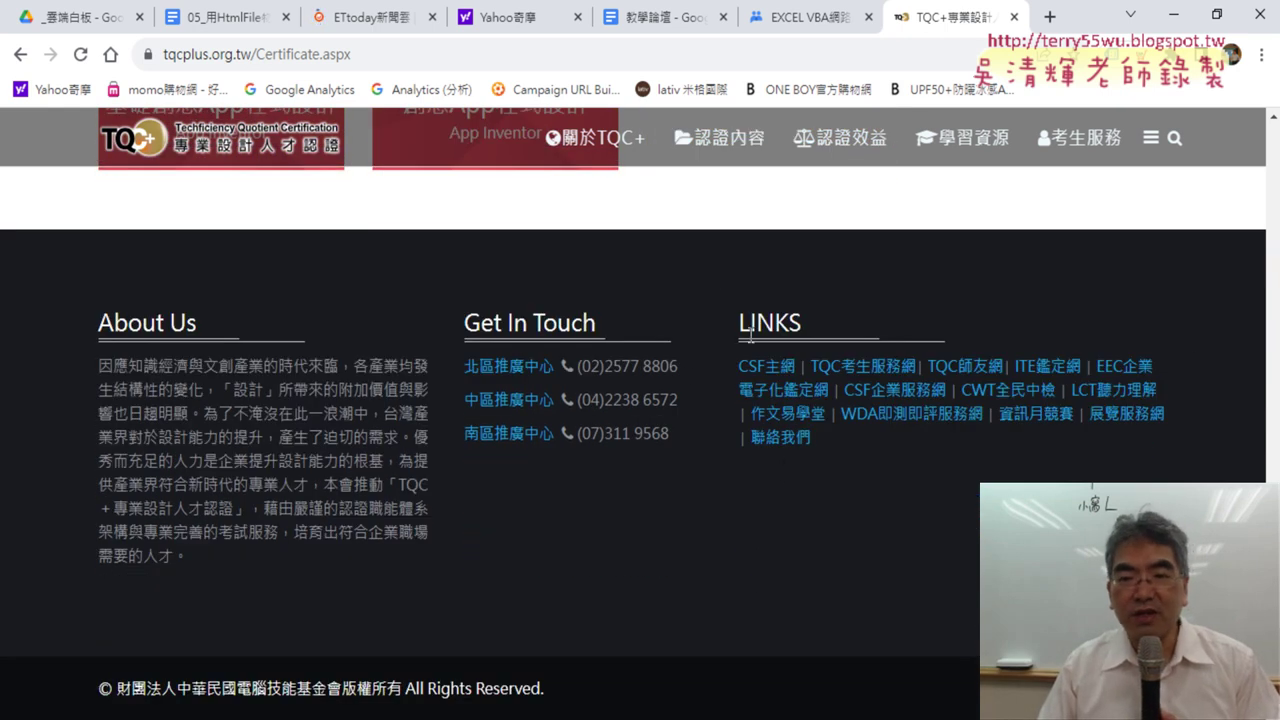
pyautogui.rightClick(766, 377)
pyautogui.click(790, 512)
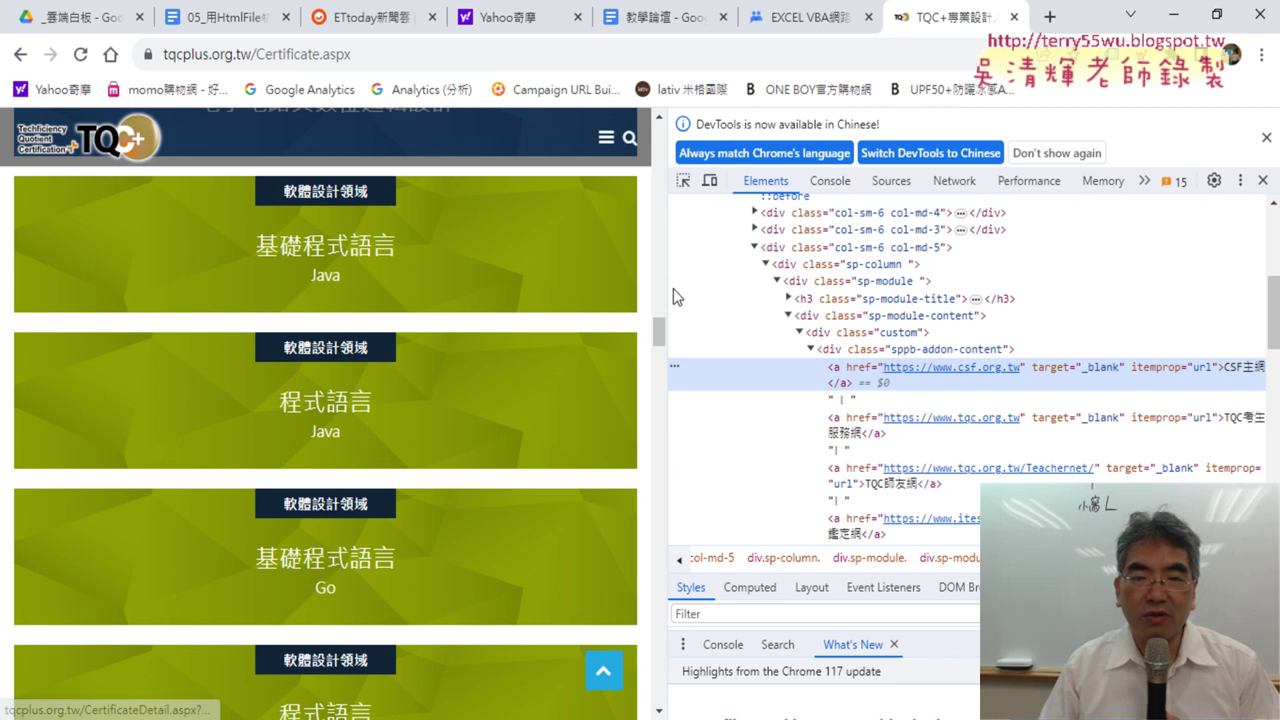
# Resize the page and DevTools panes, then inspect the CSF link again
pyautogui.moveTo(664, 290)
pyautogui.mouseDown()
pyautogui.moveTo(1062, 324)
pyautogui.moveTo(435, 318)
pyautogui.moveTo(900, 337)
pyautogui.moveTo(845, 337)
pyautogui.mouseUp()
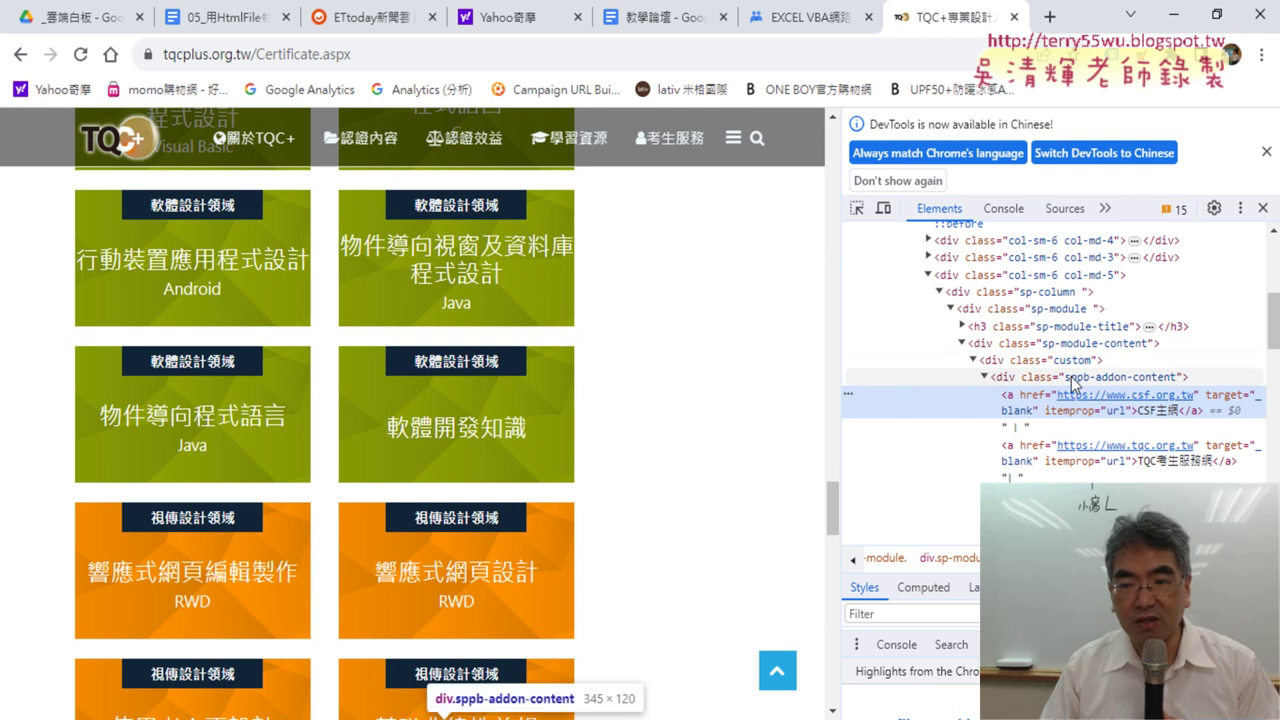
pyautogui.moveTo(841, 356); pyautogui.dragTo(627, 354)
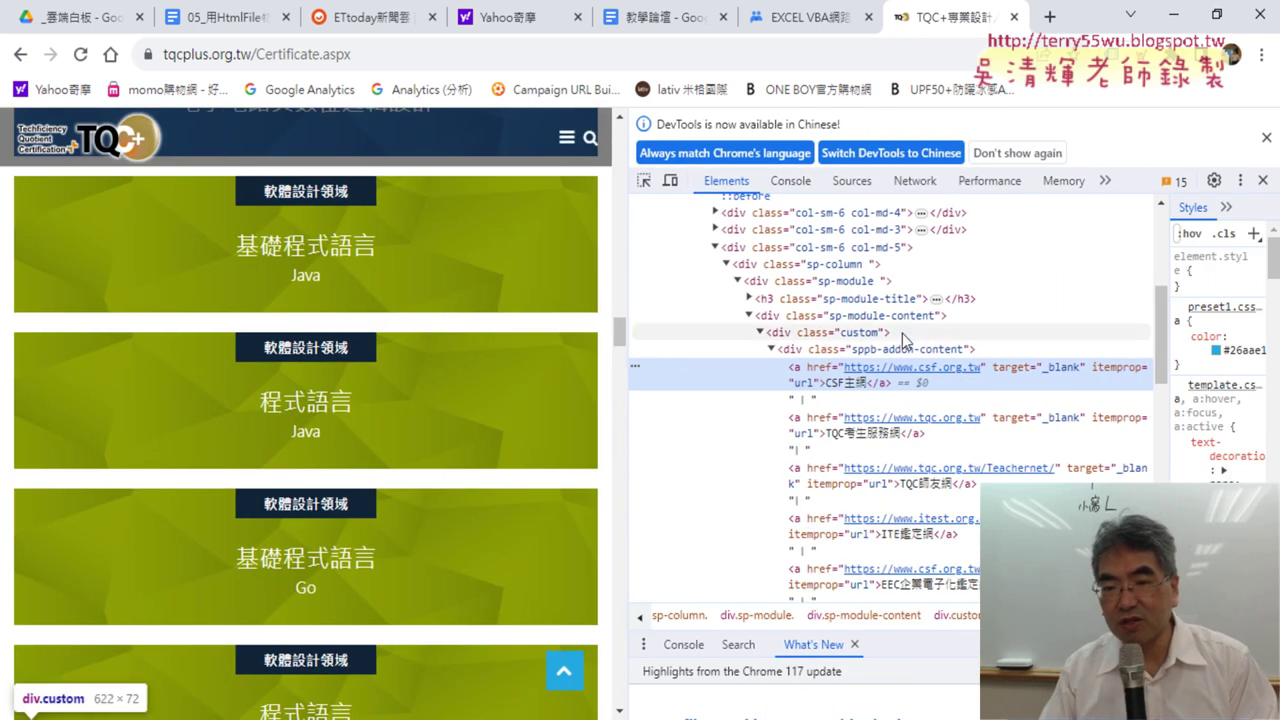
pyautogui.moveTo(620, 336)
pyautogui.mouseDown()
pyautogui.moveTo(1020, 334)
pyautogui.moveTo(928, 331)
pyautogui.moveTo(968, 331)
pyautogui.mouseUp()
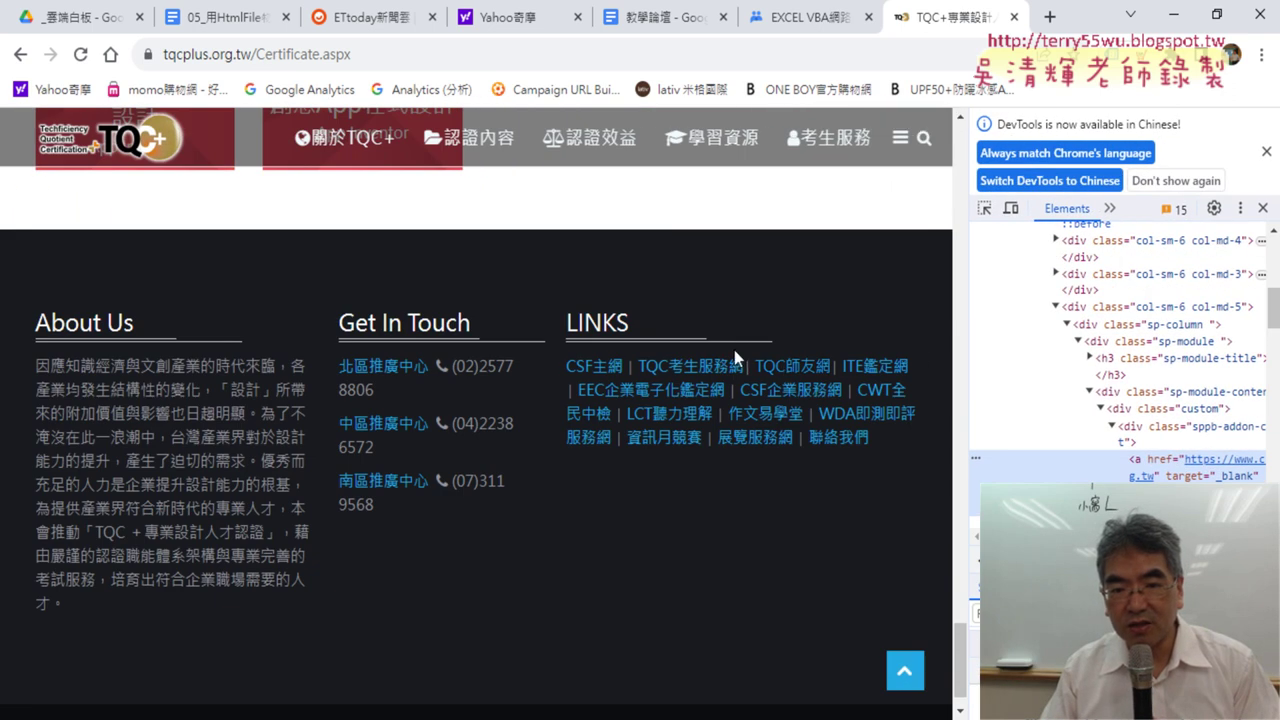
pyautogui.rightClick(599, 375)
pyautogui.click(645, 504)
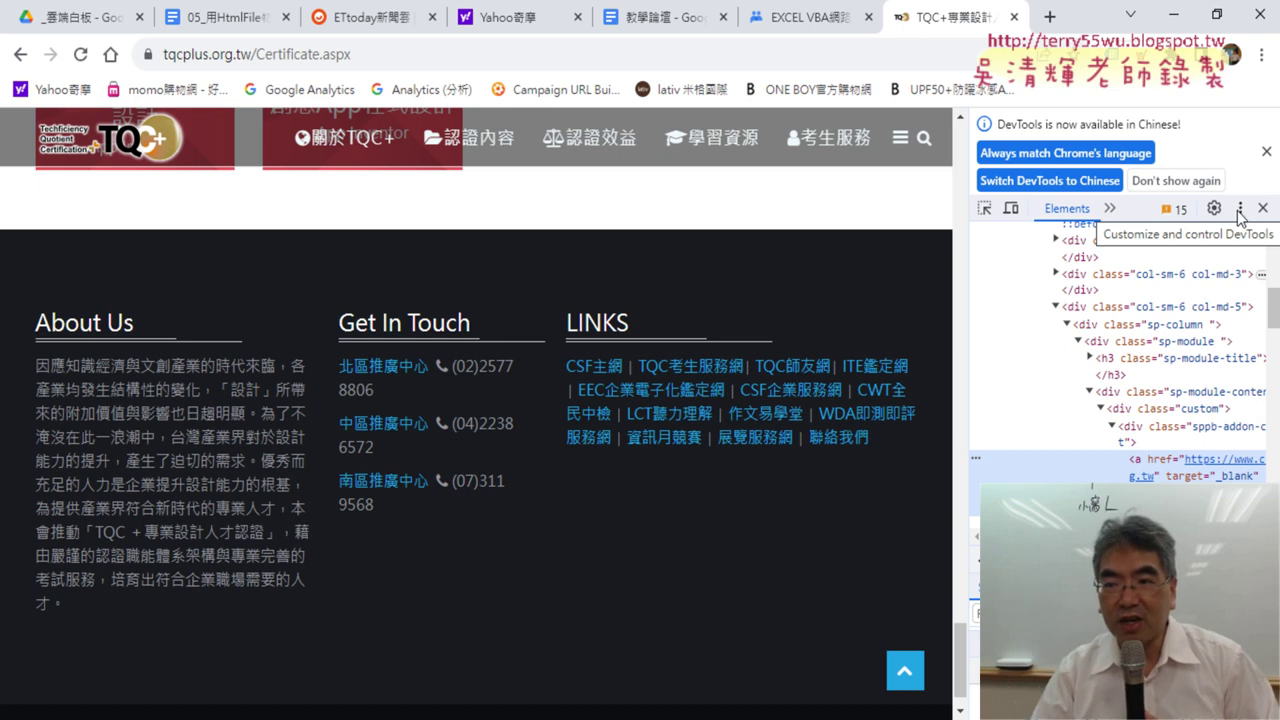
# Use the DevTools ⋮ menu to dock DevTools at the bottom of the window
pyautogui.click(1240, 208)
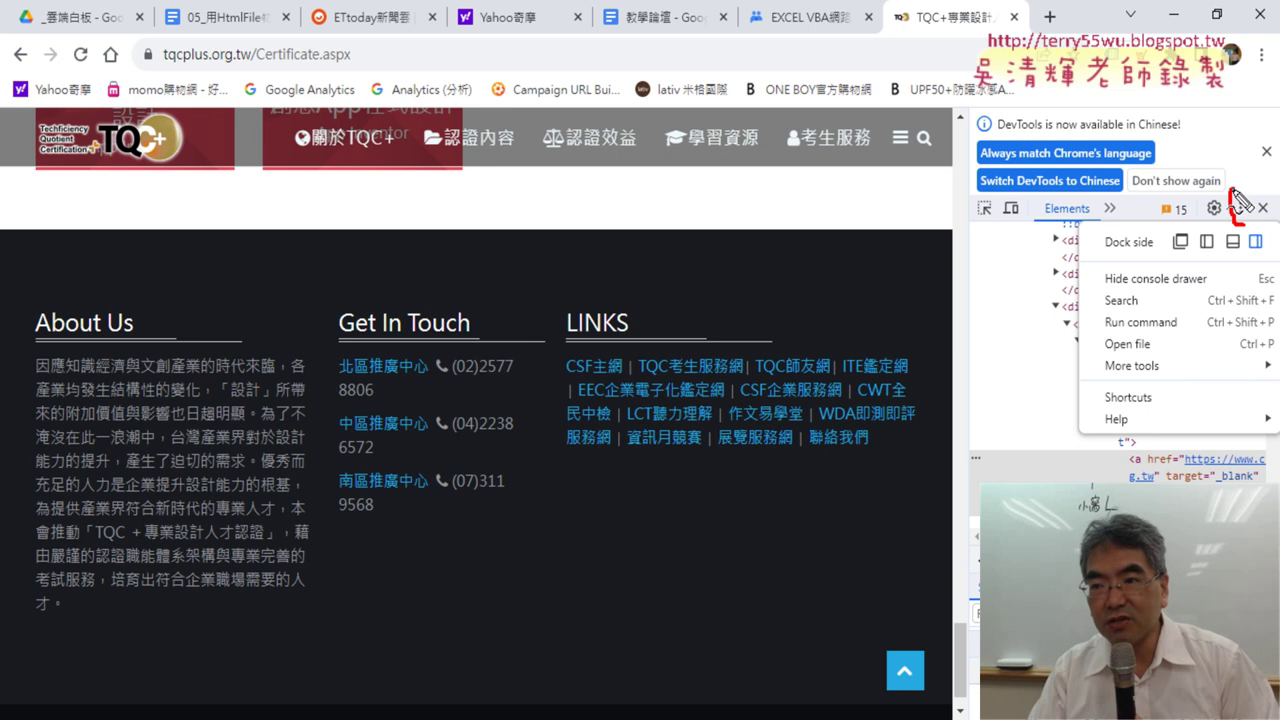
pyautogui.moveTo(1250, 262); pyautogui.dragTo(1249, 232)
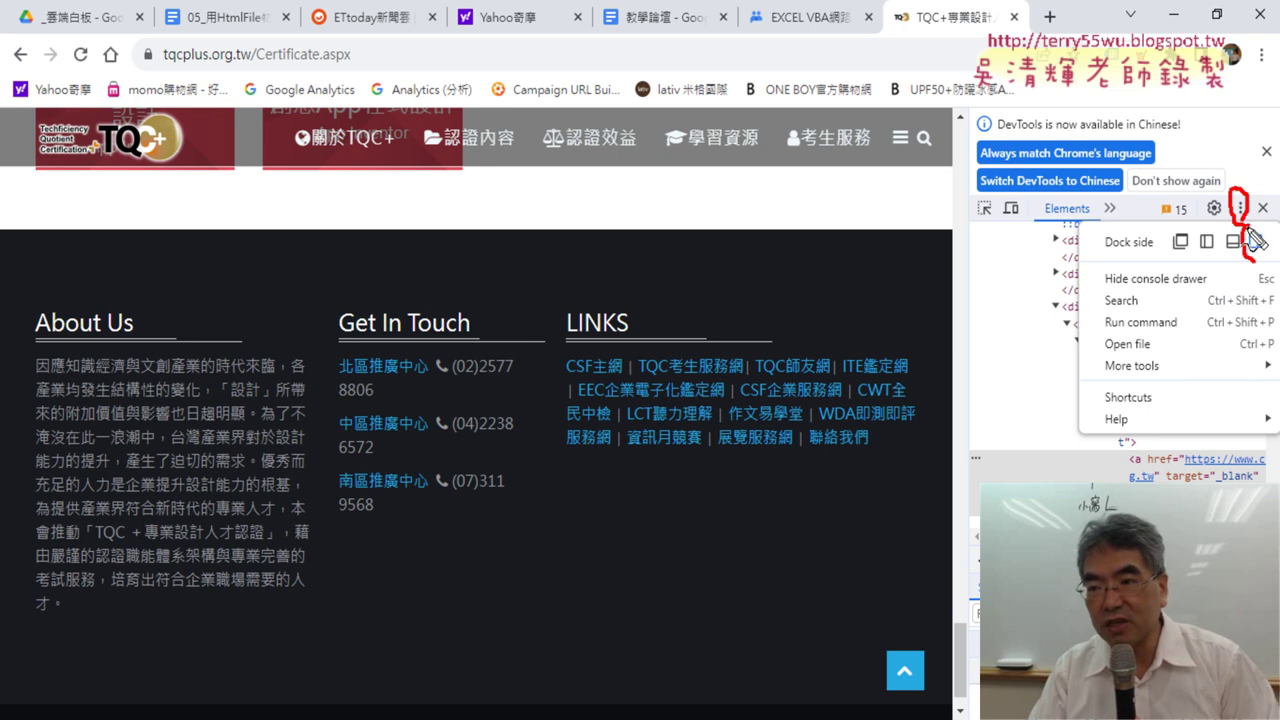
pyautogui.moveTo(1012, 86); pyautogui.dragTo(1150, 100)
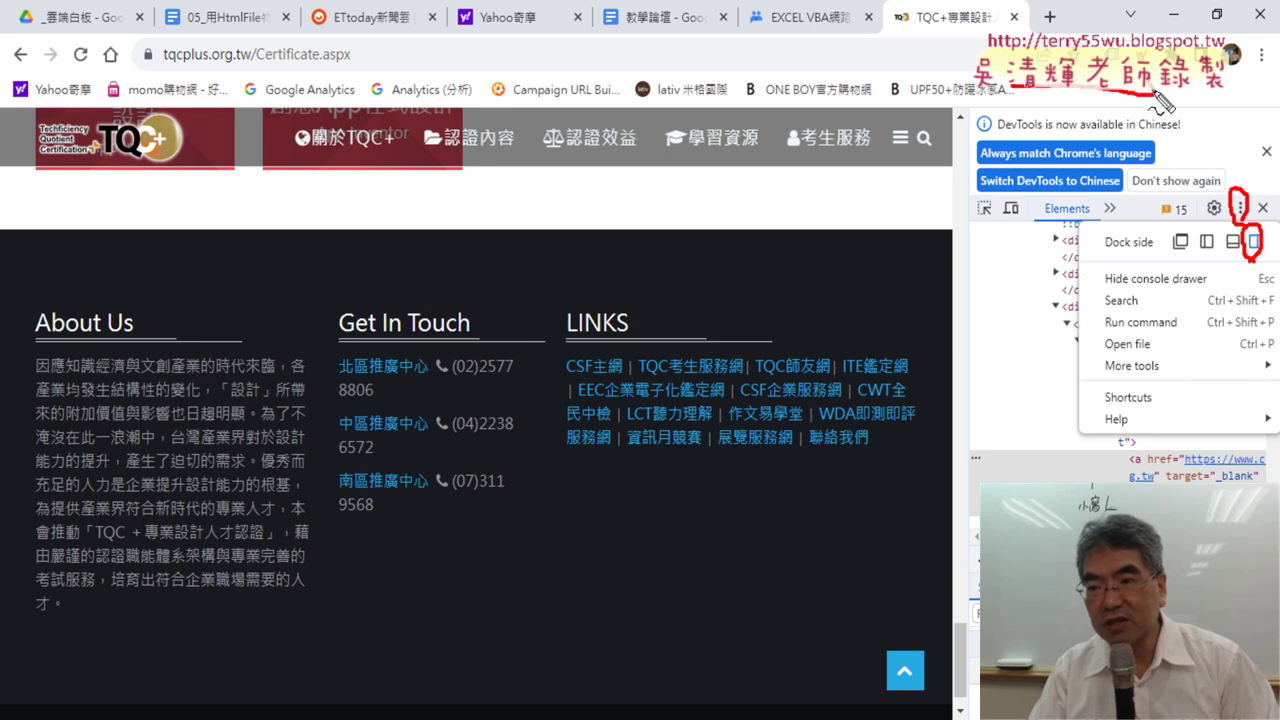
pyautogui.moveTo(960, 75); pyautogui.dragTo(962, 478)
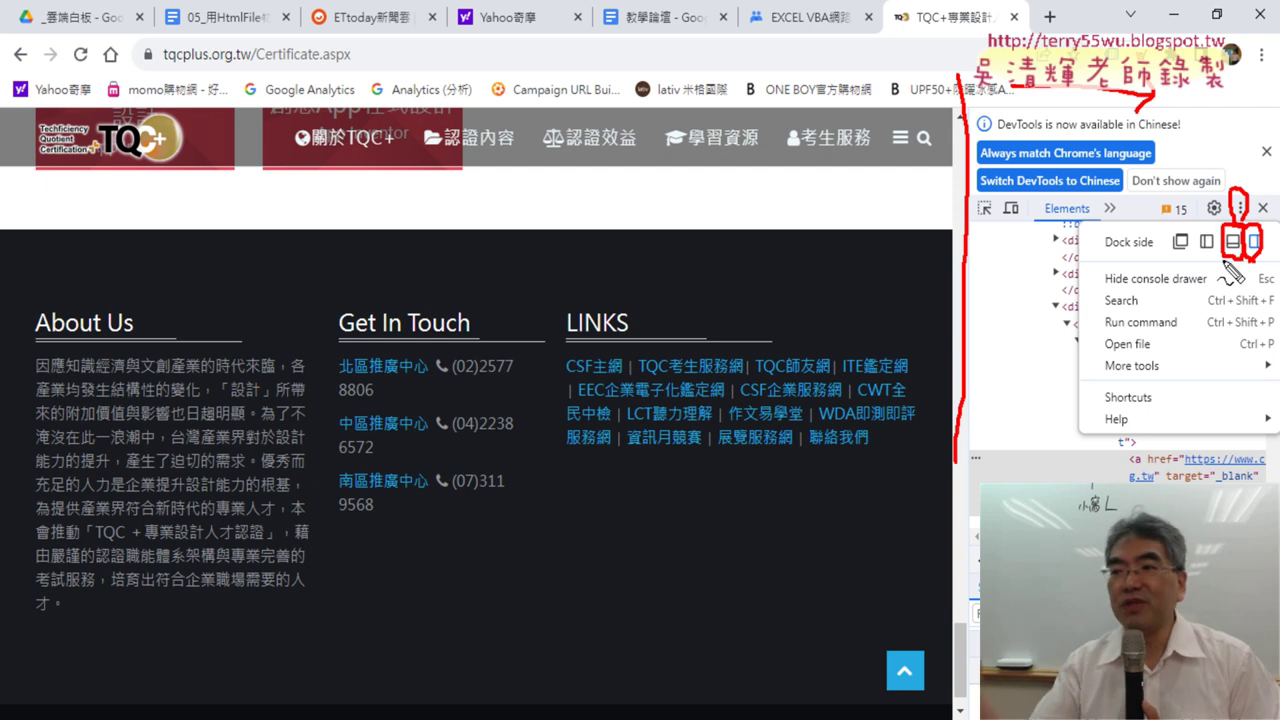
pyautogui.press('Escape')
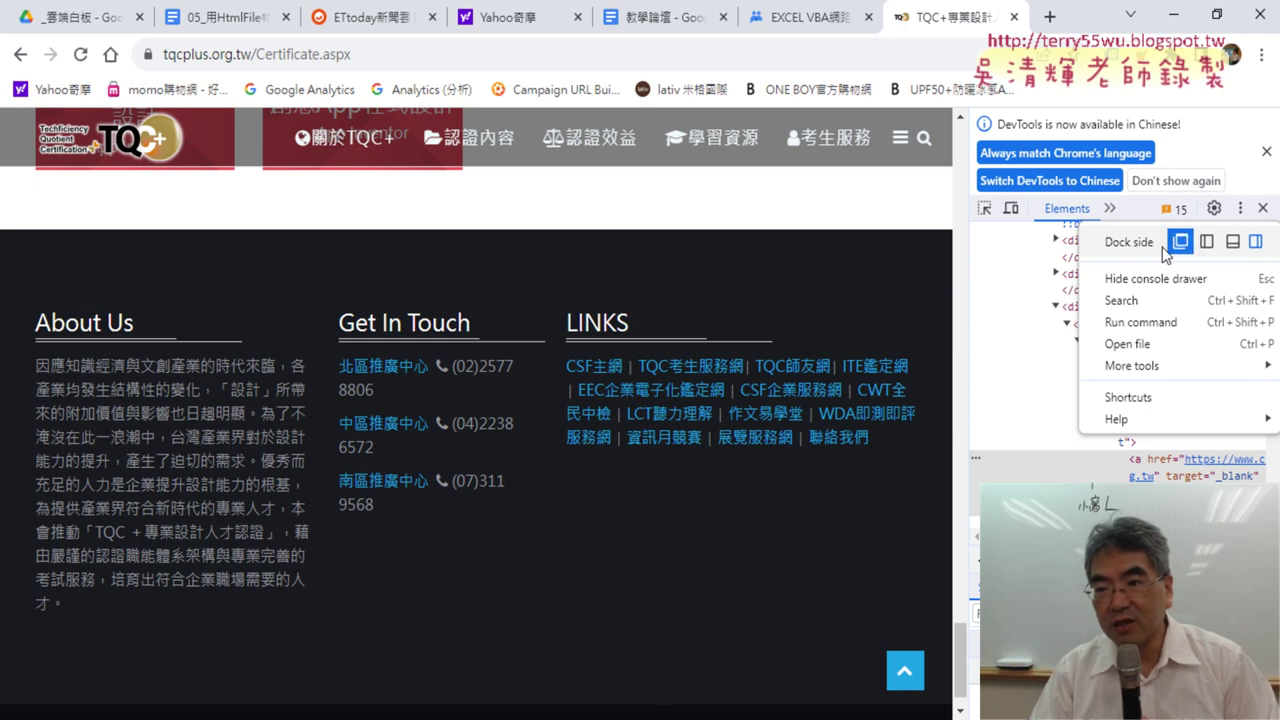
pyautogui.click(1233, 242)
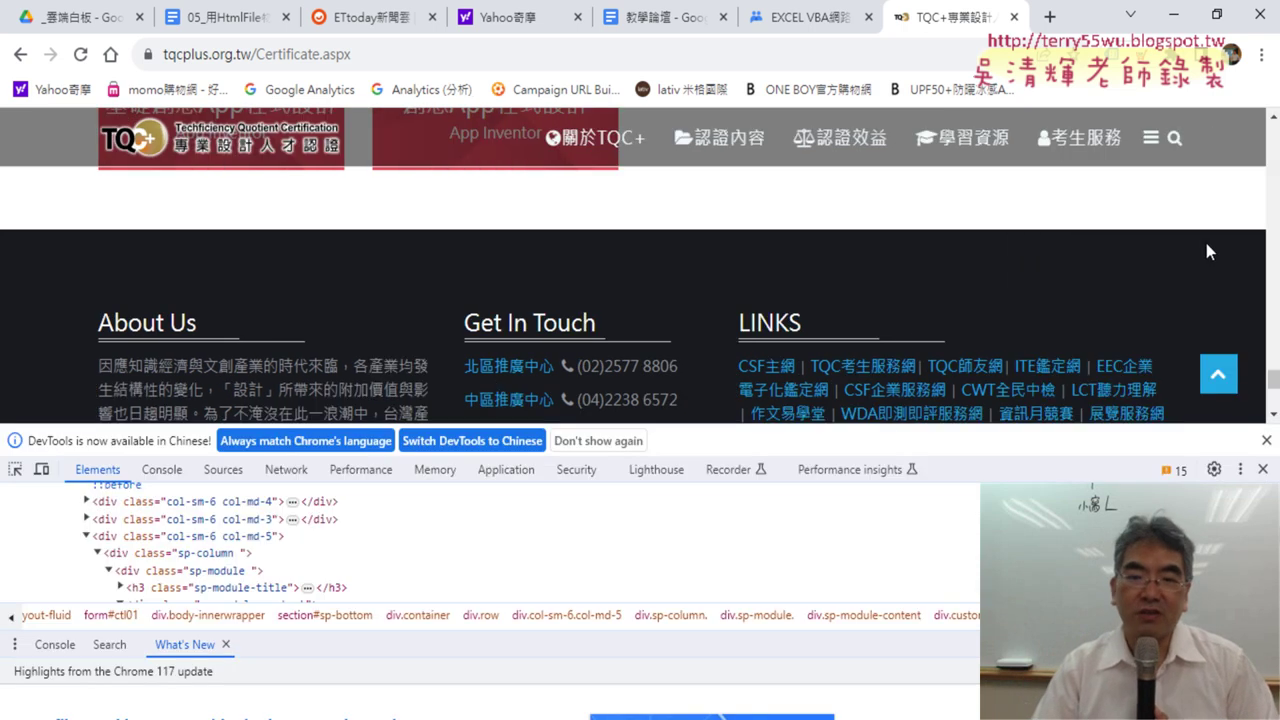
# Inspect the CSF主網 link again and select its sppb-addon-content container element
pyautogui.rightClick(785, 366)
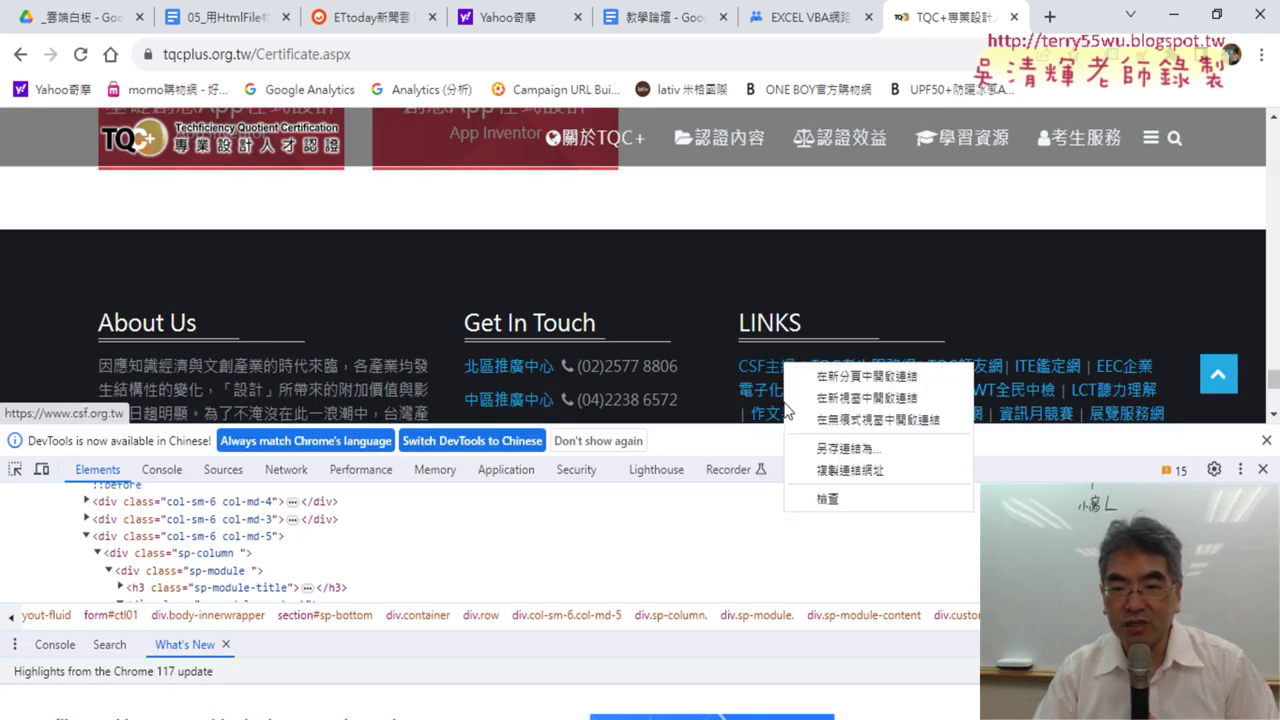
pyautogui.click(823, 495)
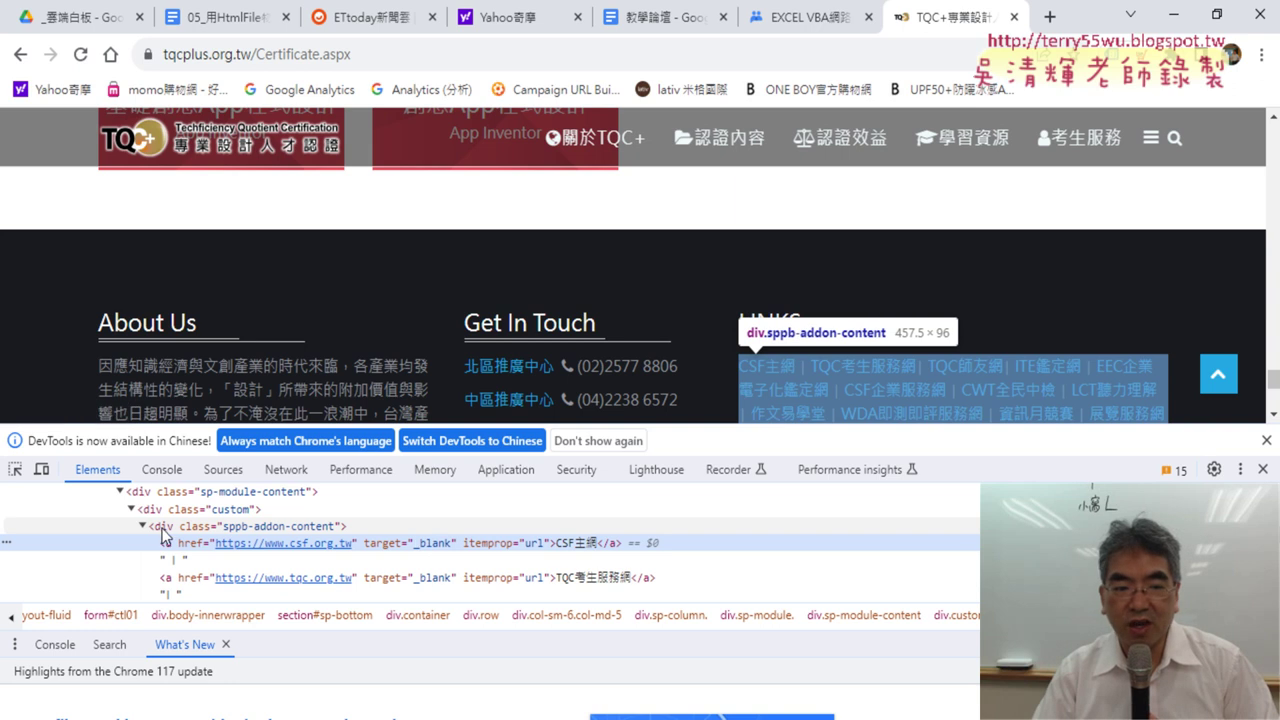
pyautogui.scroll(-2, 463, 540)
pyautogui.scroll(-1, 400, 542)
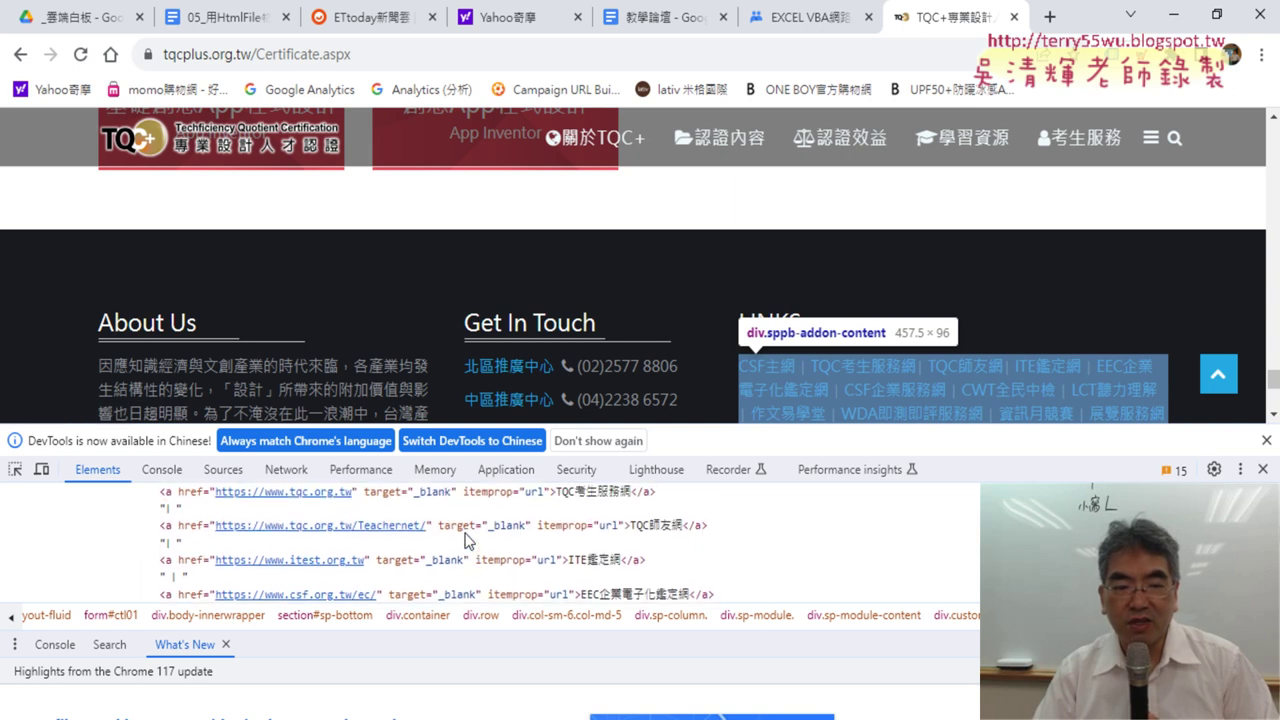
pyautogui.scroll(3, 300, 545)
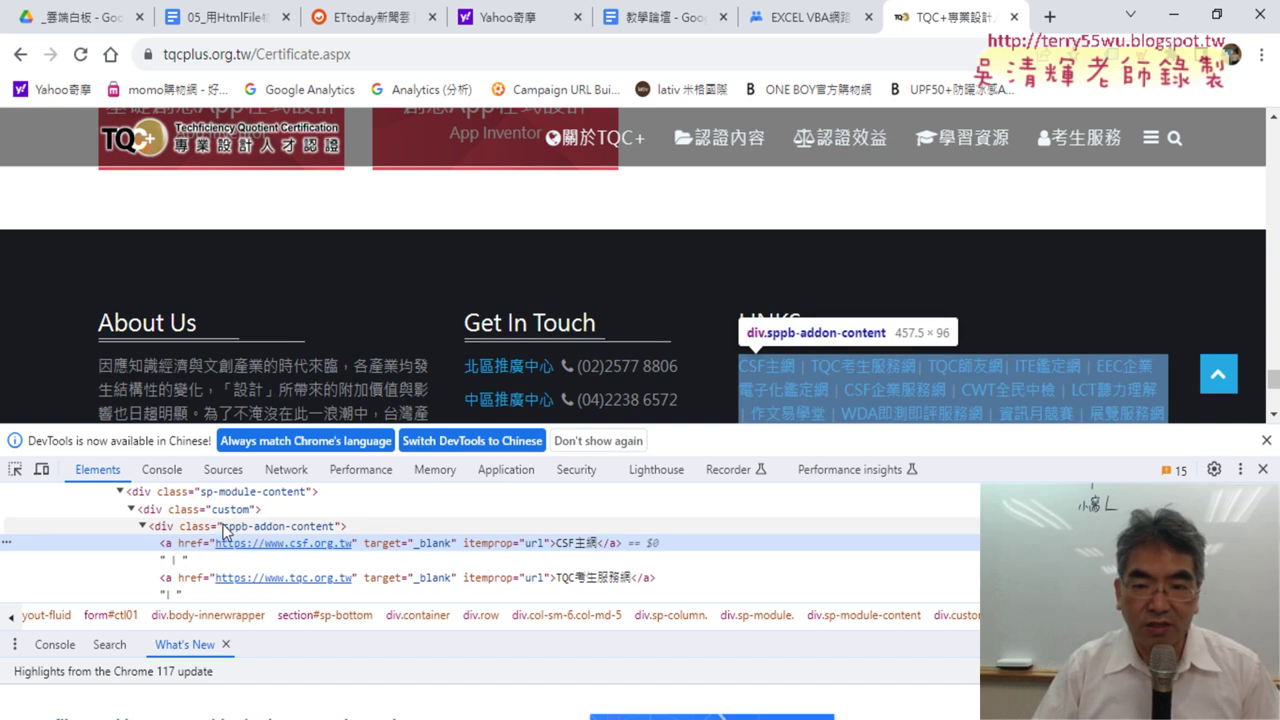
pyautogui.click(169, 530)
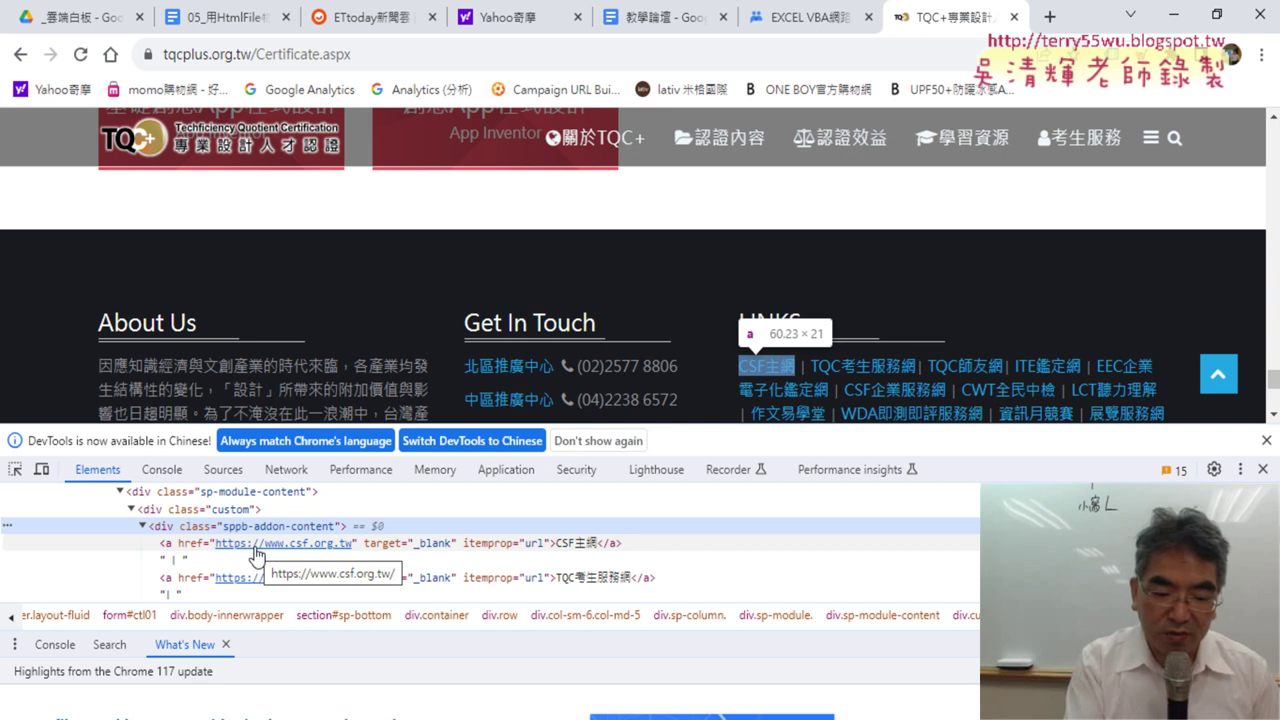
# Search the elements for '<' to find the first link tag, then dock DevTools on the right
pyautogui.hotkey('ctrl', 'f')
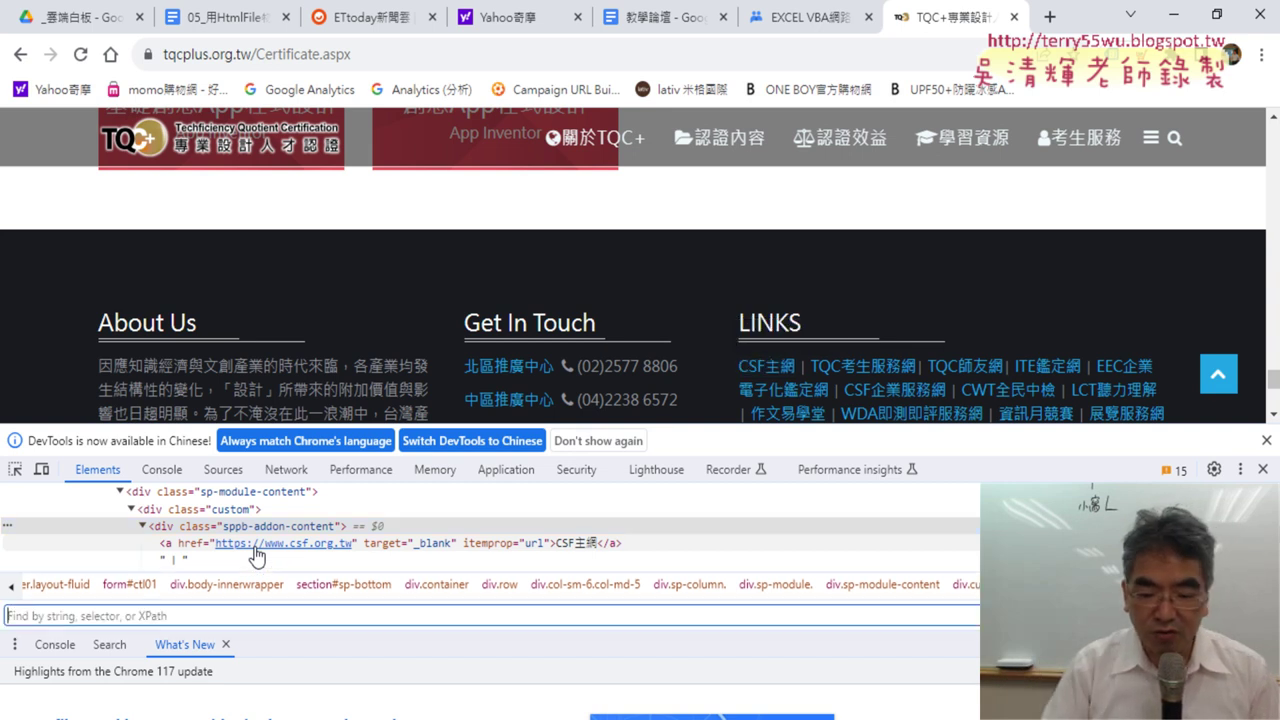
pyautogui.write('<a')
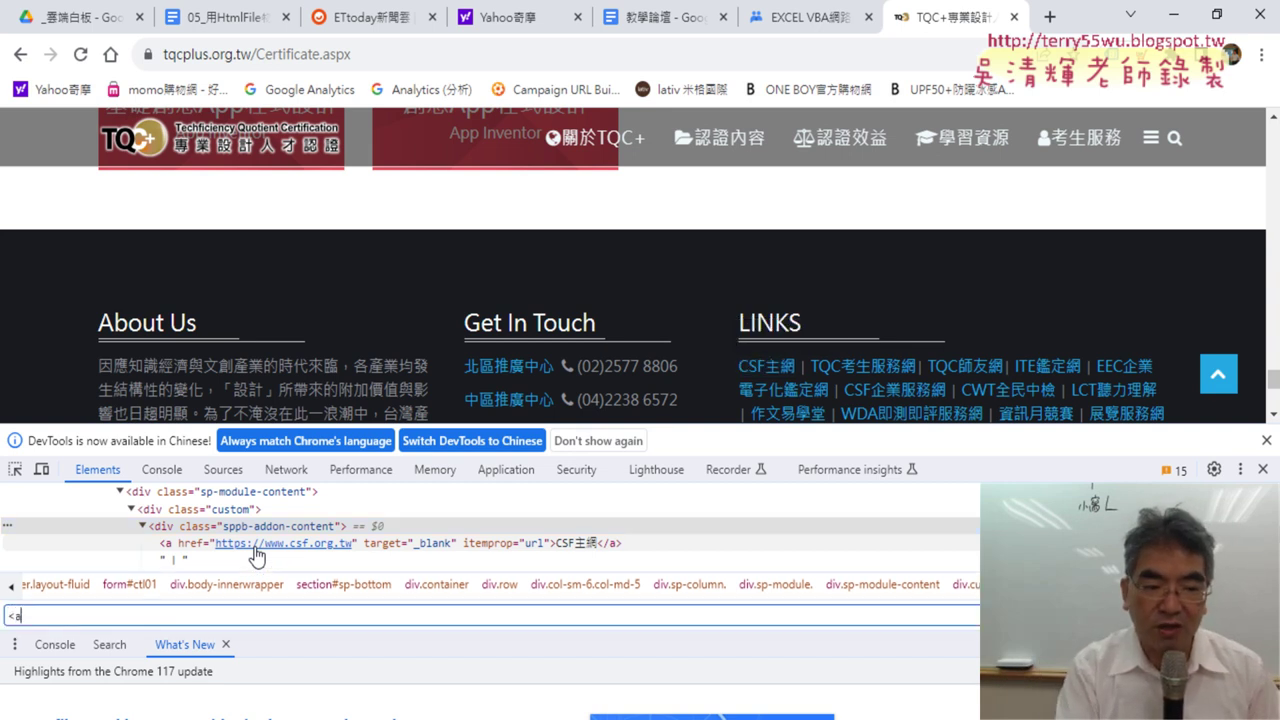
pyautogui.press('Return')
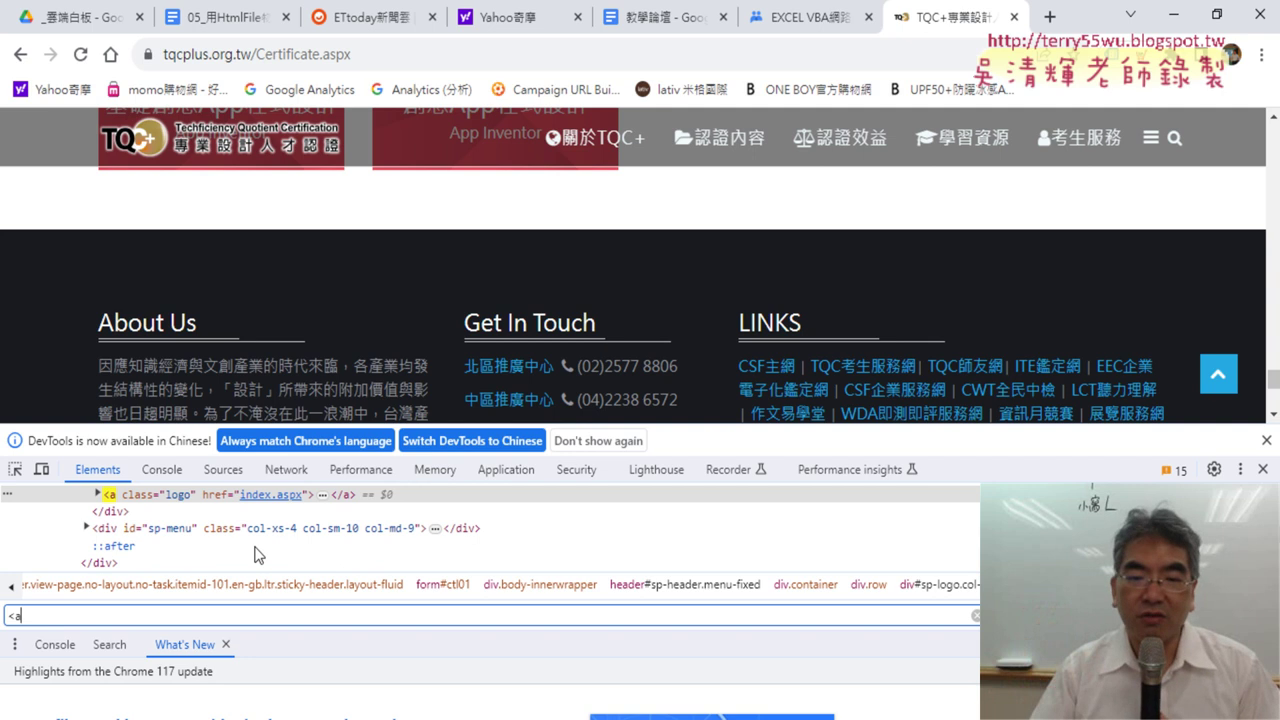
pyautogui.click(976, 615)
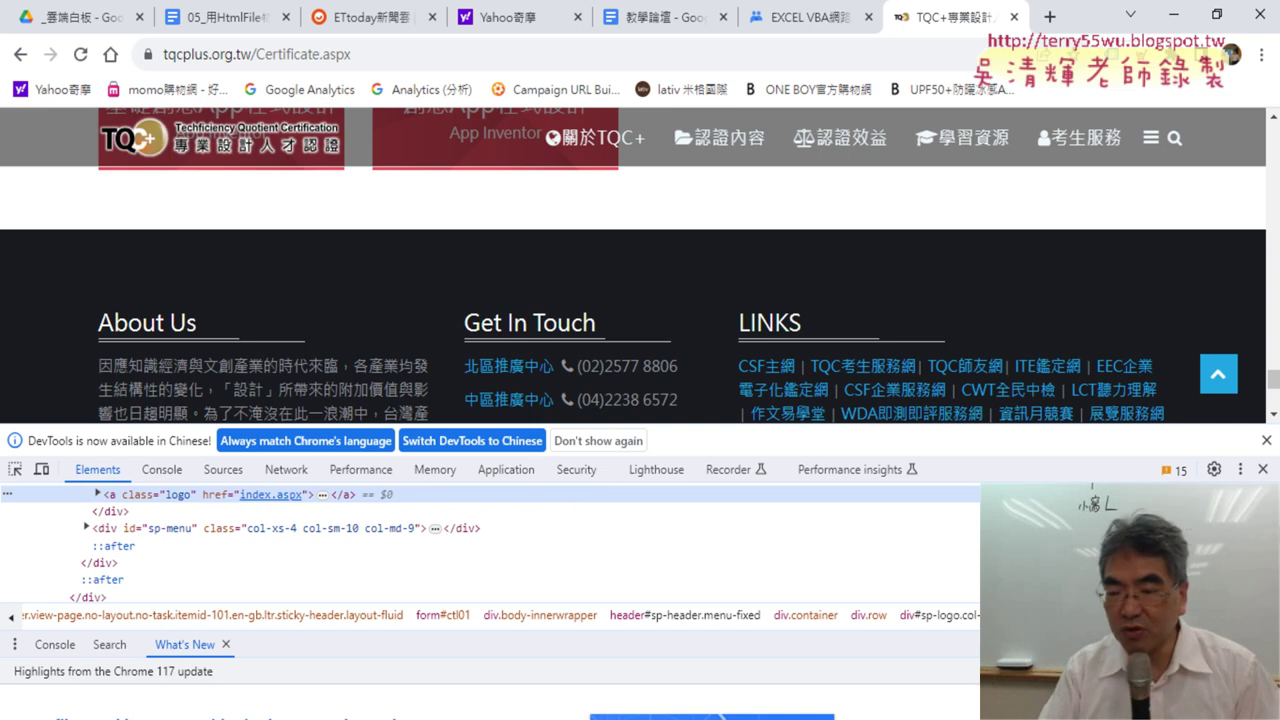
pyautogui.click(1245, 476)
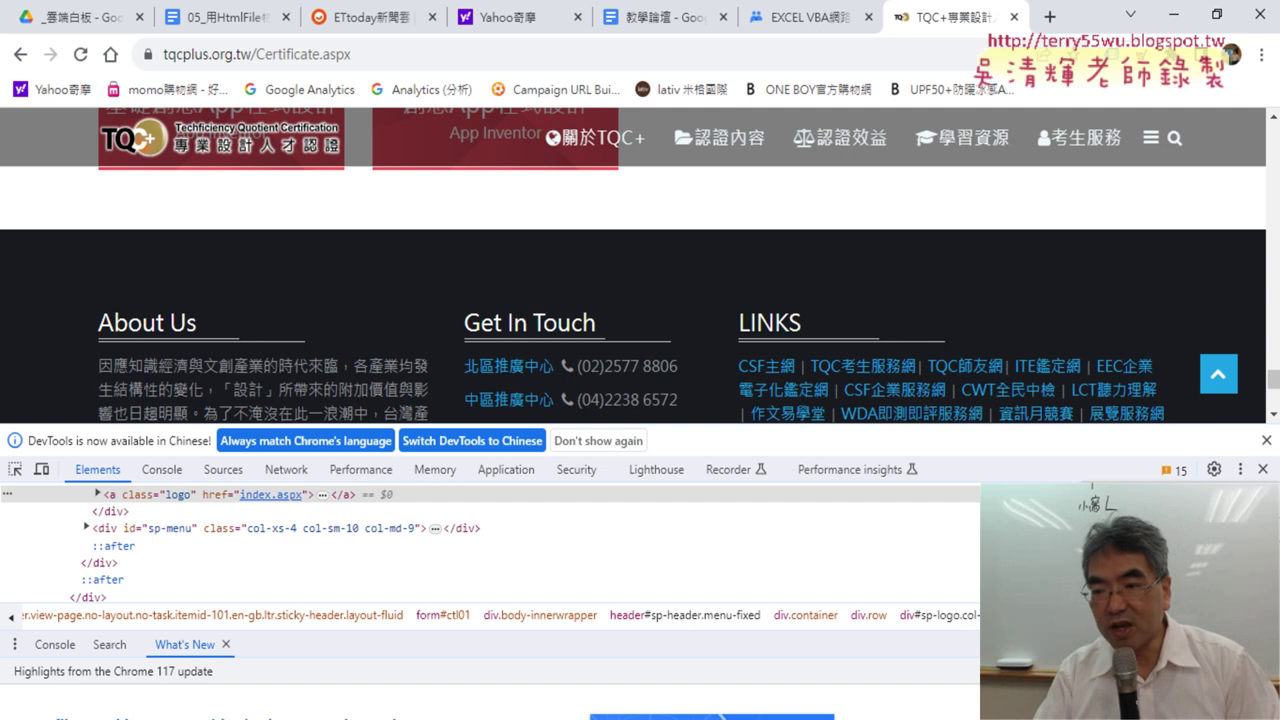
pyautogui.hotkey('ctrl', 'shift', 'd')
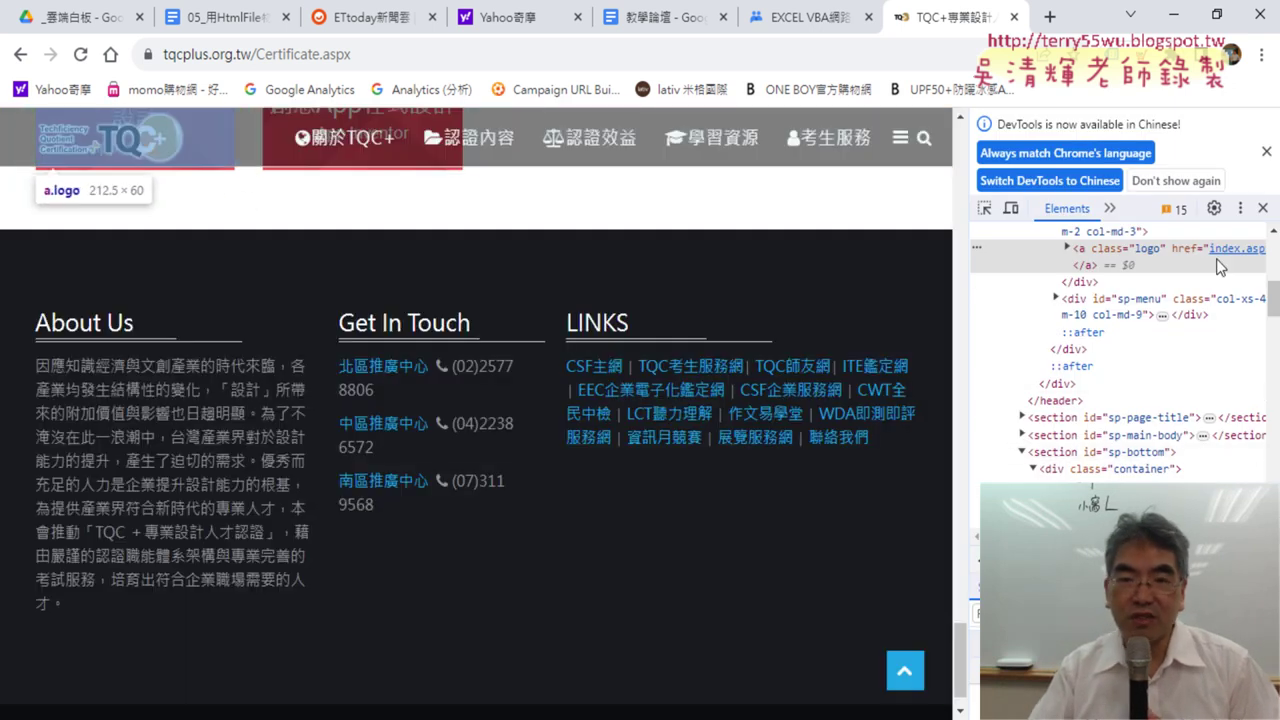
# Close the TQC+ tab and select the 爬取TQCPLUS官網LINKS procedure body in the lesson document
pyautogui.click(1015, 17)
pyautogui.click(243, 20)
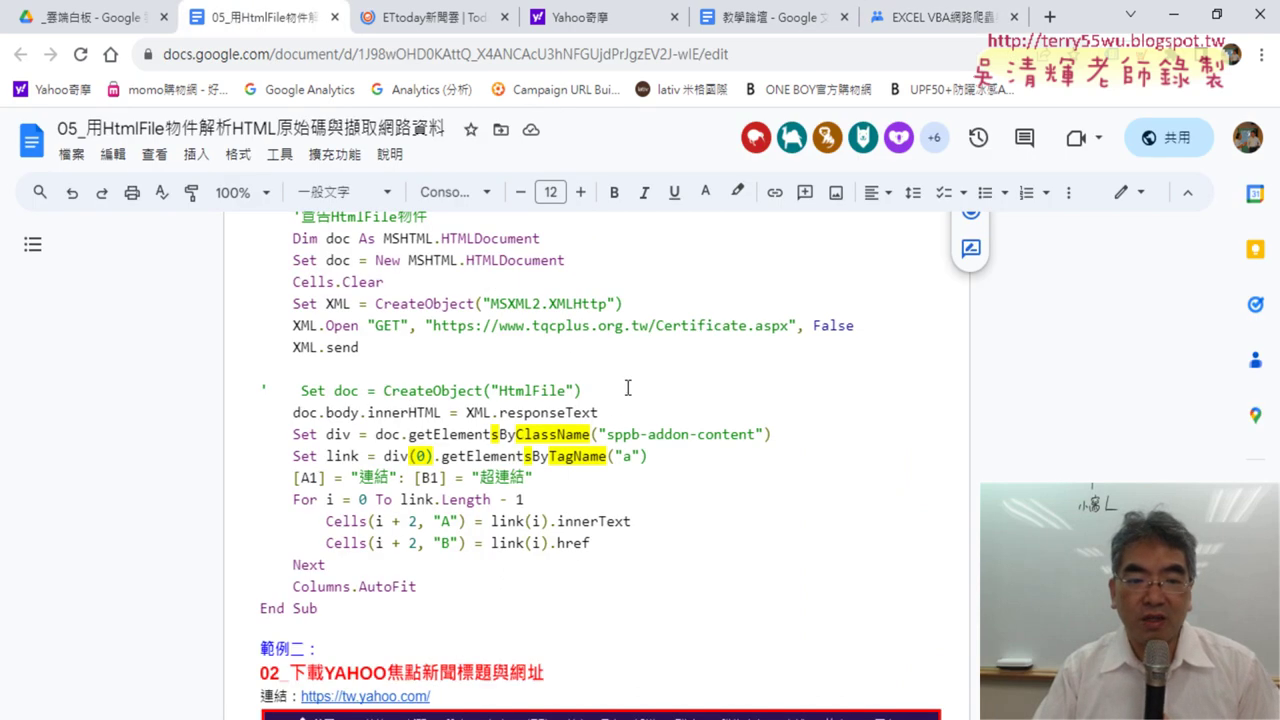
pyautogui.scroll(2, 628, 387)
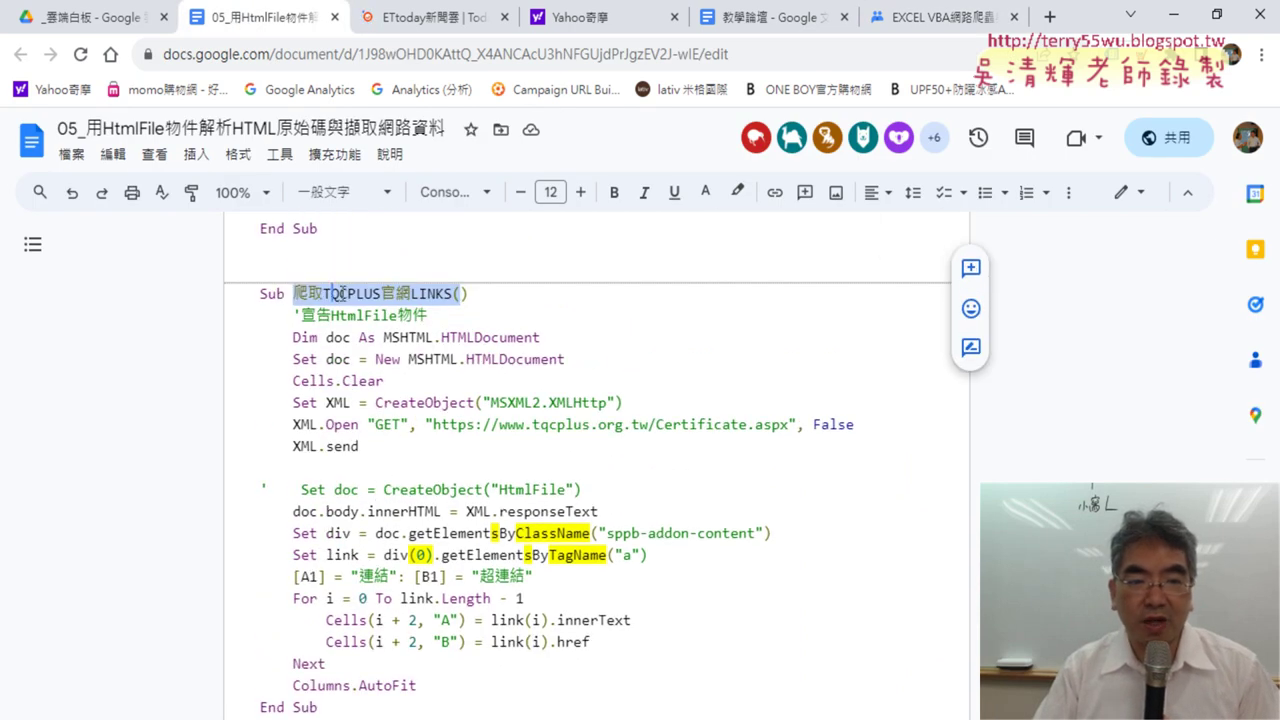
pyautogui.click(300, 295)
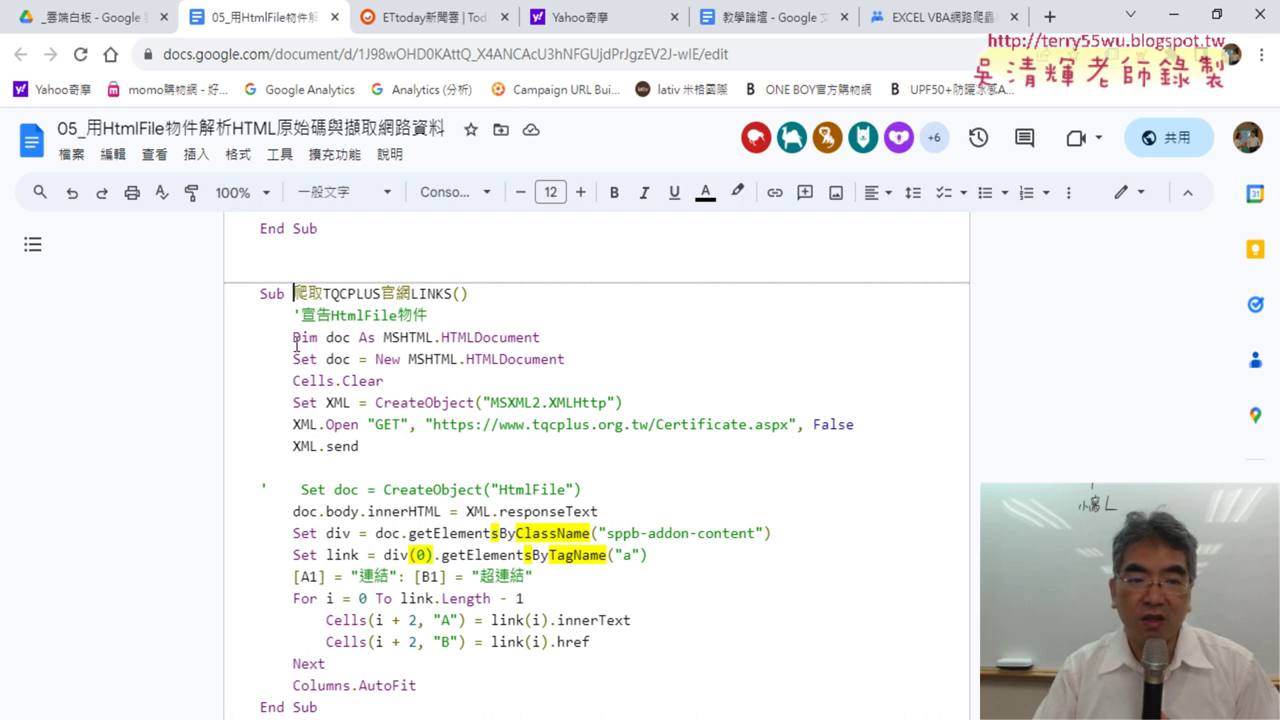
pyautogui.scroll(-2, 296, 343)
pyautogui.moveTo(401, 603); pyautogui.dragTo(230, 354)
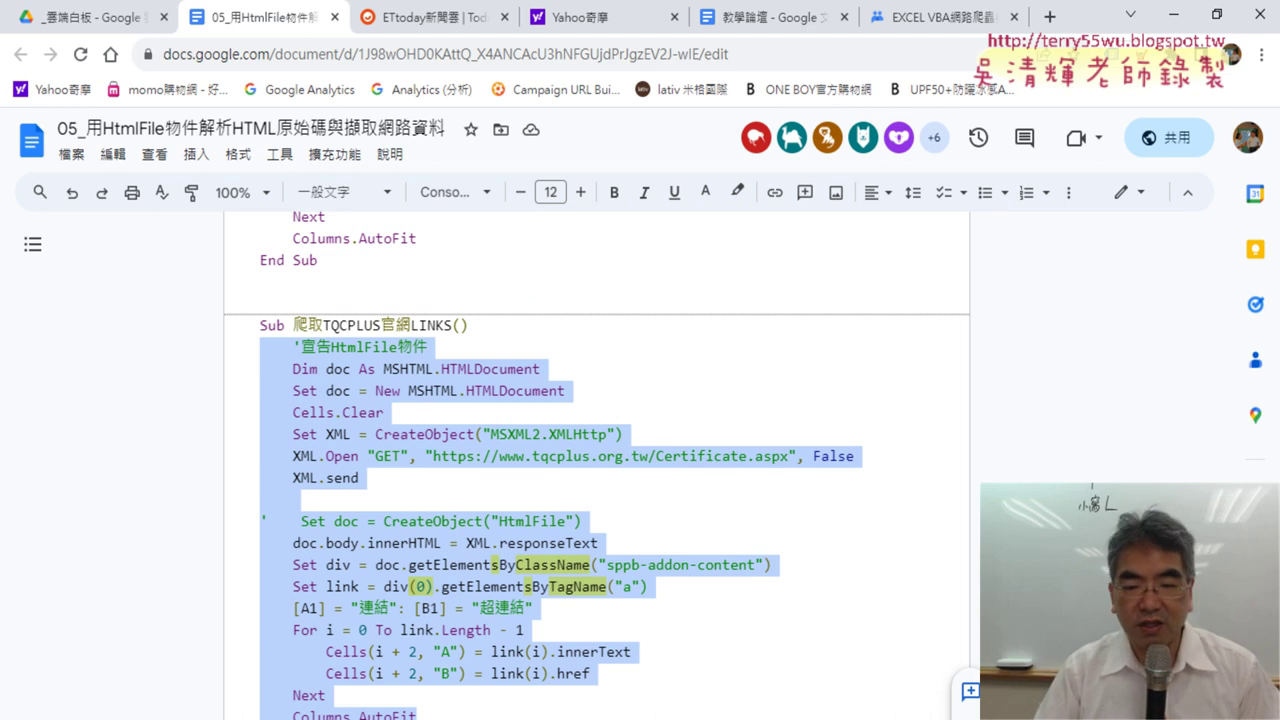
pyautogui.hotkey('alt', 'Tab')
# Paste the TQCPLUS code over the 爬取ETTODAY焦點新聞 procedure body in Module3, then show the ETtoday tab
pyautogui.scroll(1, 846, 420)
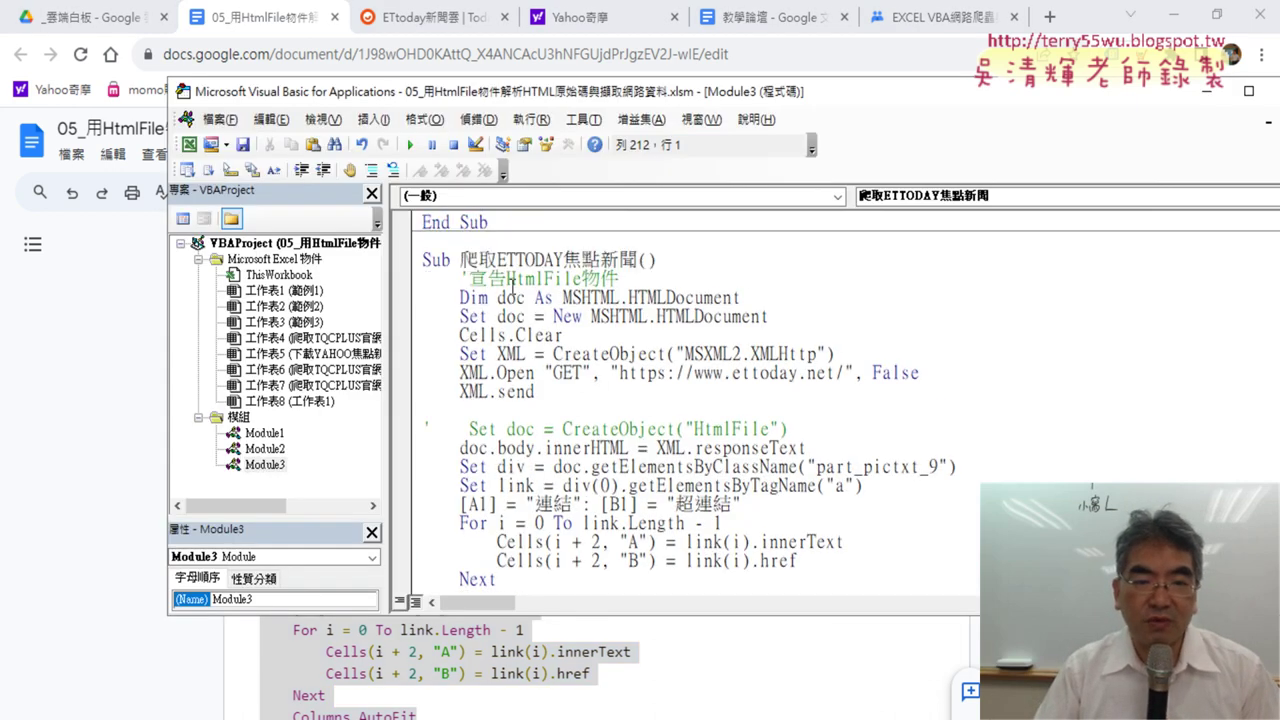
pyautogui.moveTo(460, 260); pyautogui.dragTo(641, 260)
pyautogui.scroll(-1, 650, 326)
pyautogui.moveTo(600, 542); pyautogui.dragTo(405, 222)
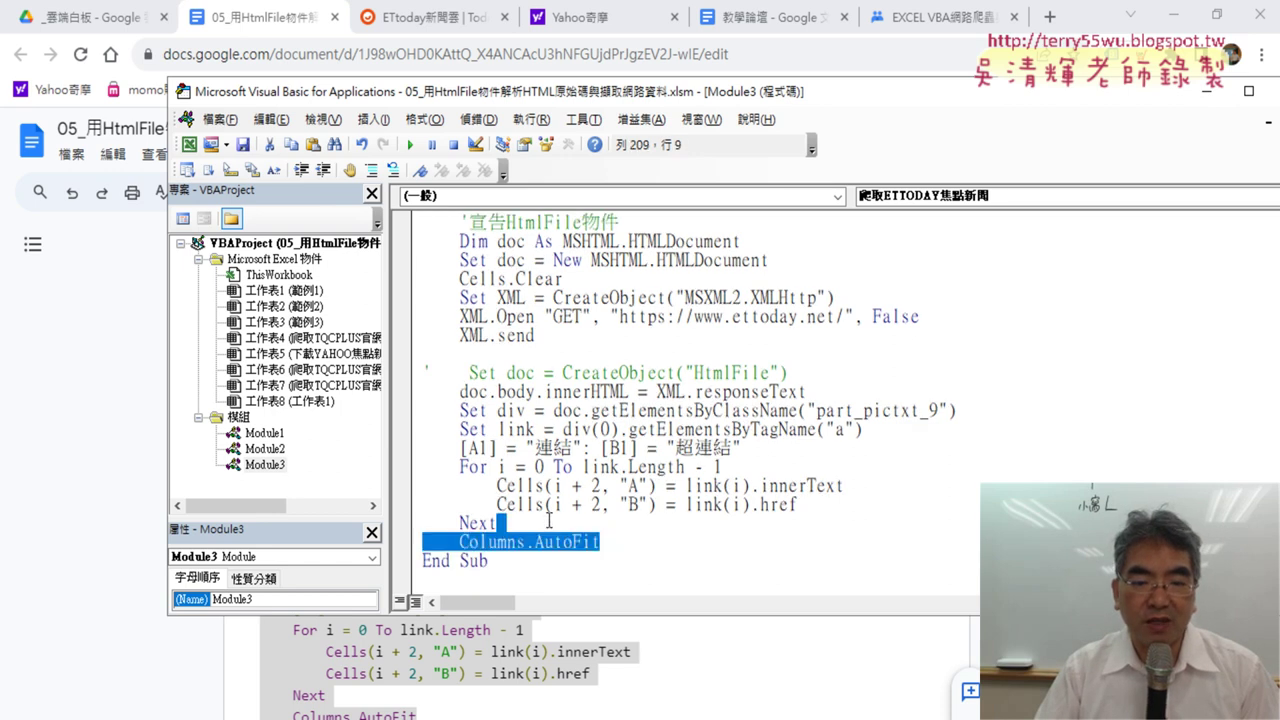
pyautogui.scroll(1, 590, 292)
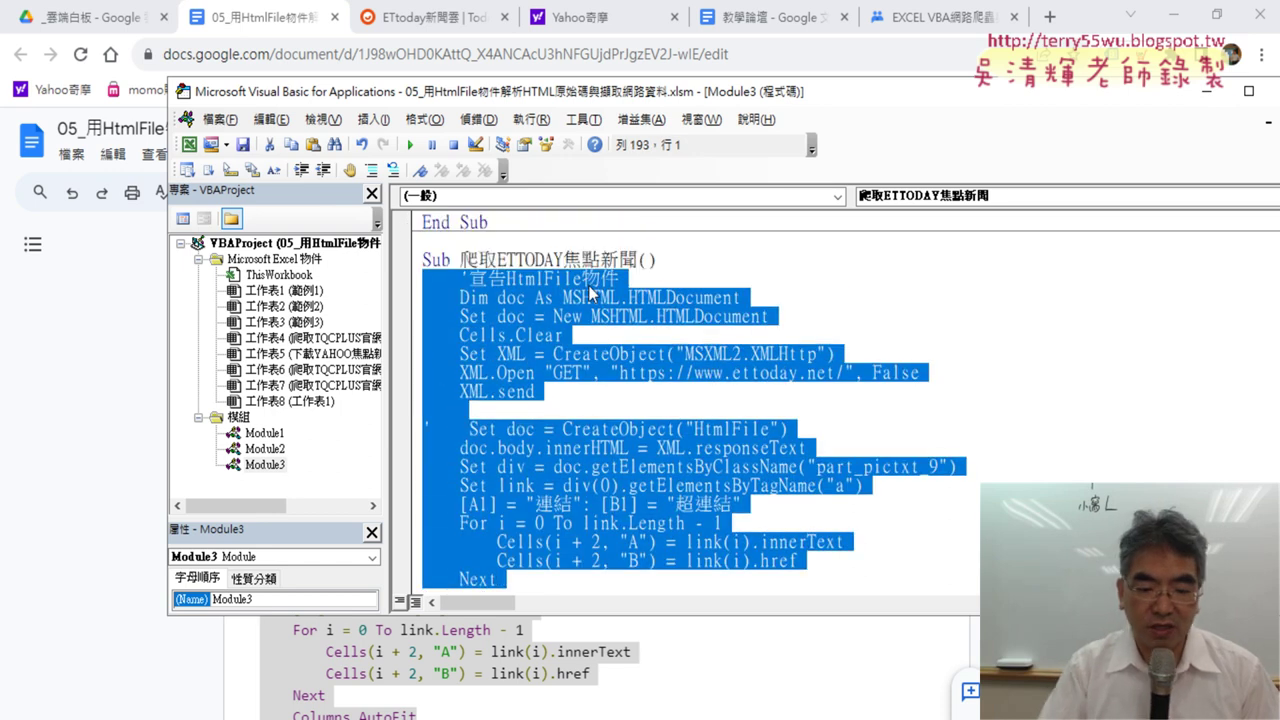
pyautogui.write('\'宣告HtmlFile物件     Dim doc As MSHTML.HTMLDocument     Set doc = New MSHTML.HTMLDocument     Cells.Clear     Set XML = CreateObject("MSXML2.XMLHttp")     XML.Open "GET", "https://www.tqcplus.org.tw/Certificate.aspx", False     XML.send  \'    Set doc = CreateObject("HtmlFile")     doc.body.innerHTML = XML.responseText     Set div = doc.getElementsByClassName("sppb-addon-content")     Set link = div(0).getElementsByTagName("a")     [A1] = "連結": [B1] = "超連結"     For i = 0 To link.Length - 1         Cells(i + 2, "A") = link(i).innerText         Cells(i + 2, "B") = link(i).href     Next     Columns.AutoFit')
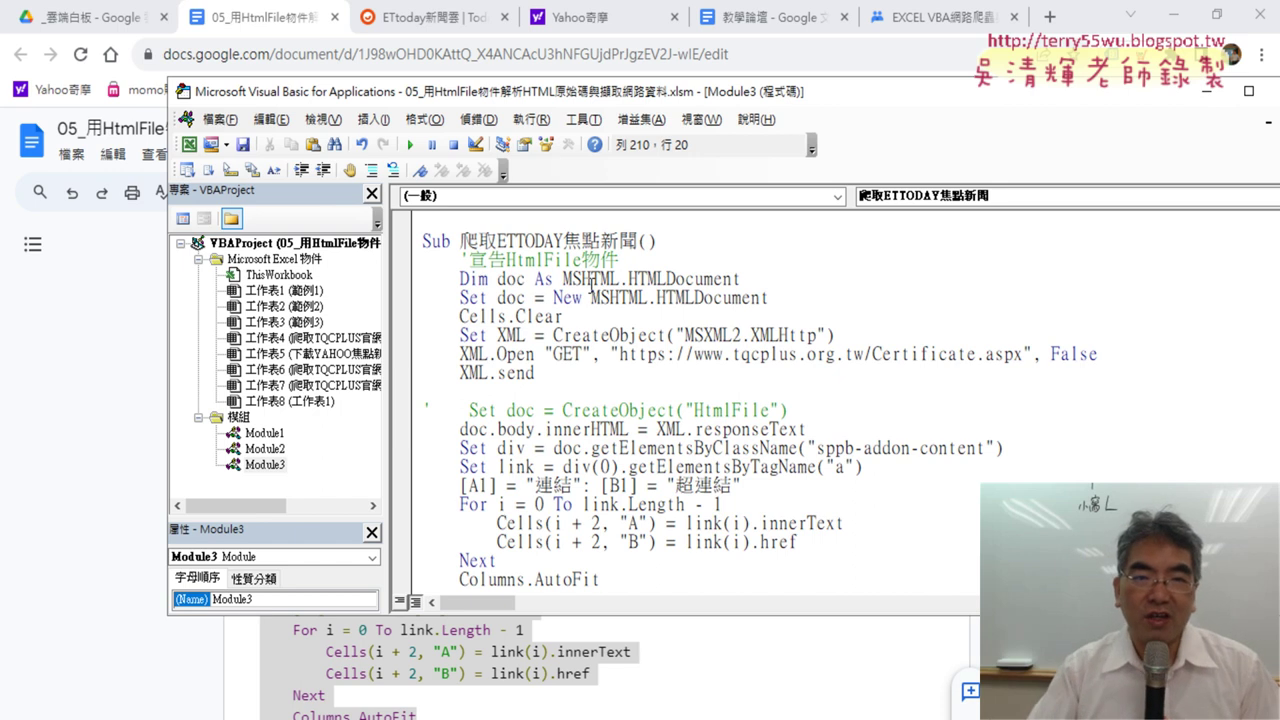
pyautogui.click(414, 16)
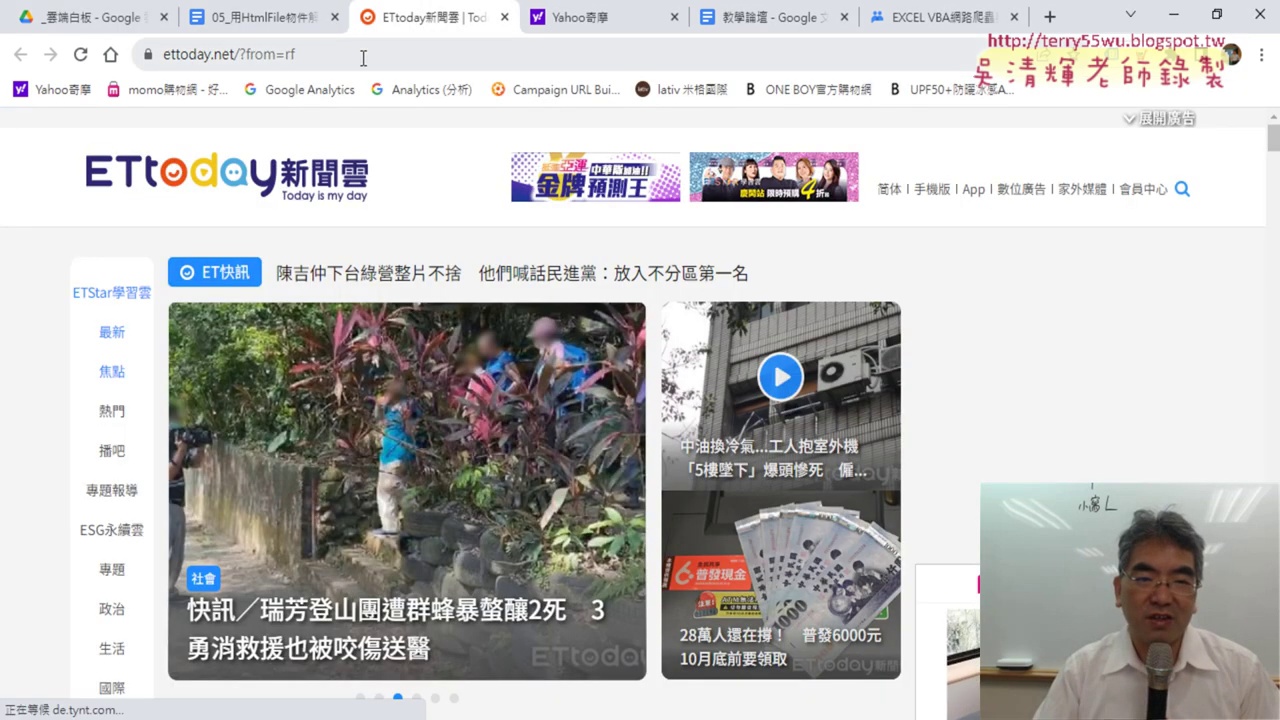
pyautogui.click(357, 54)
pyautogui.click(320, 55)
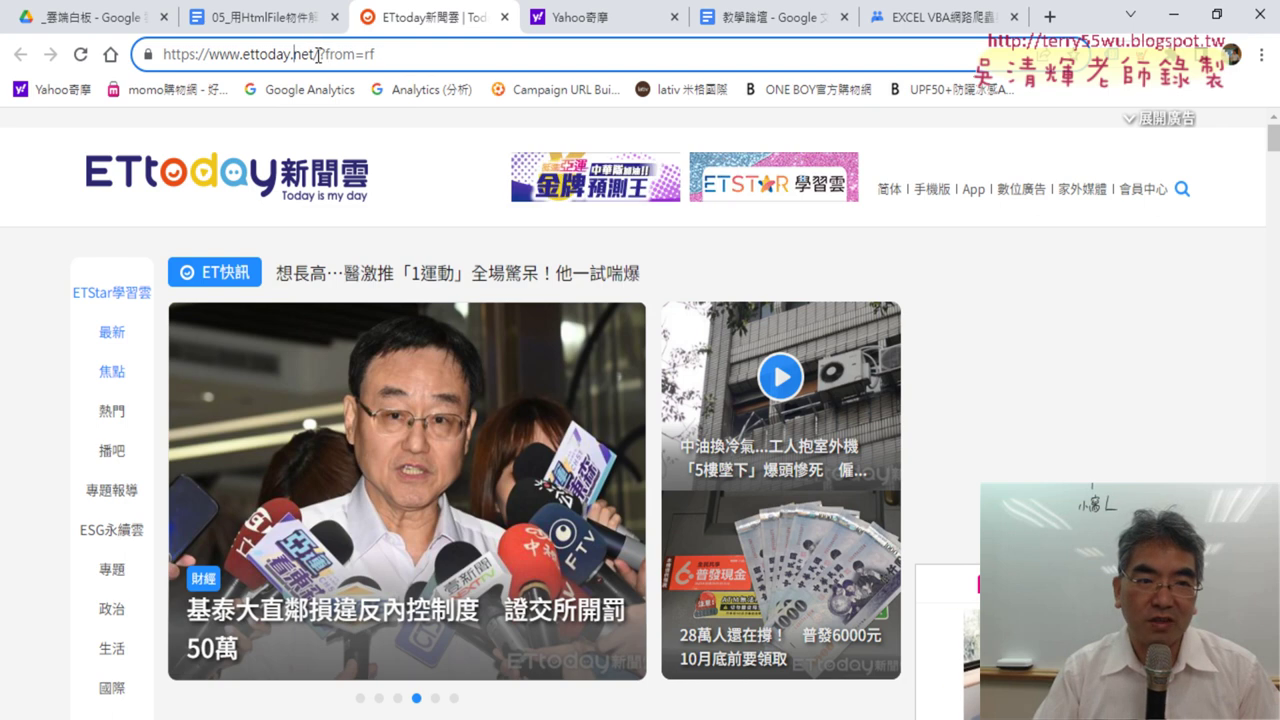
pyautogui.moveTo(315, 55); pyautogui.dragTo(162, 55)
pyautogui.rightClick(248, 57)
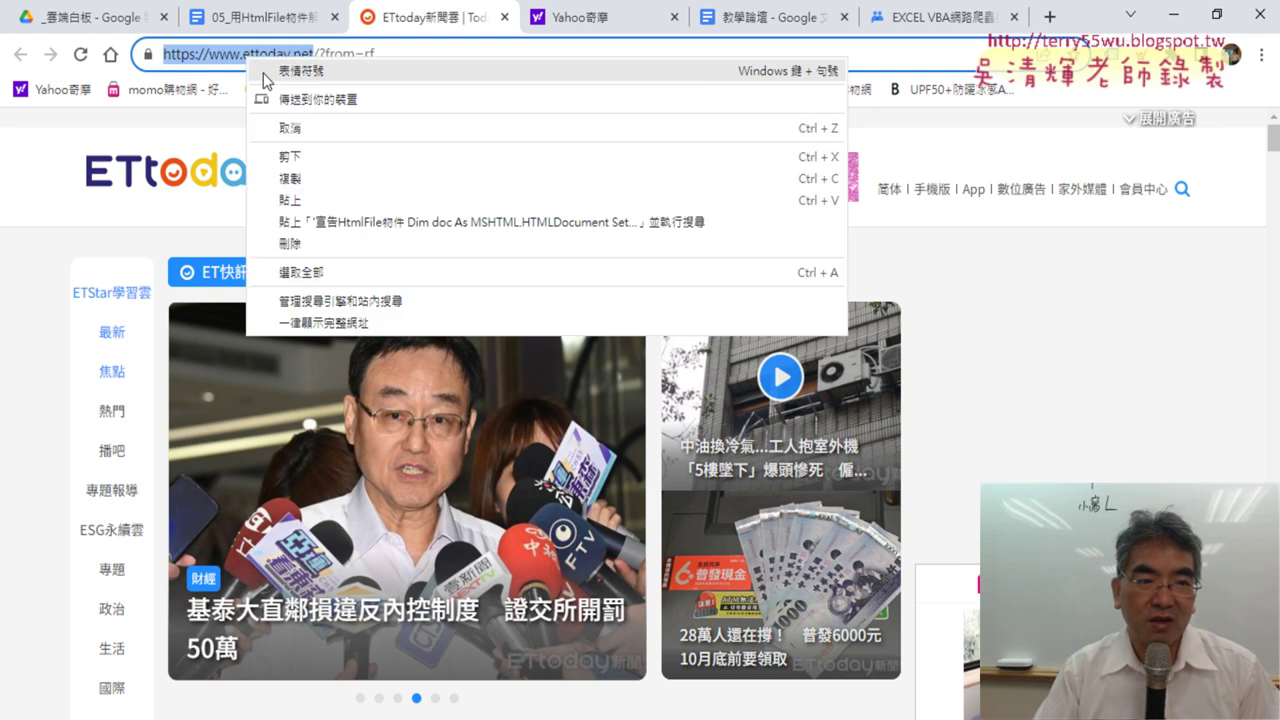
pyautogui.click(316, 181)
pyautogui.click(1173, 14)
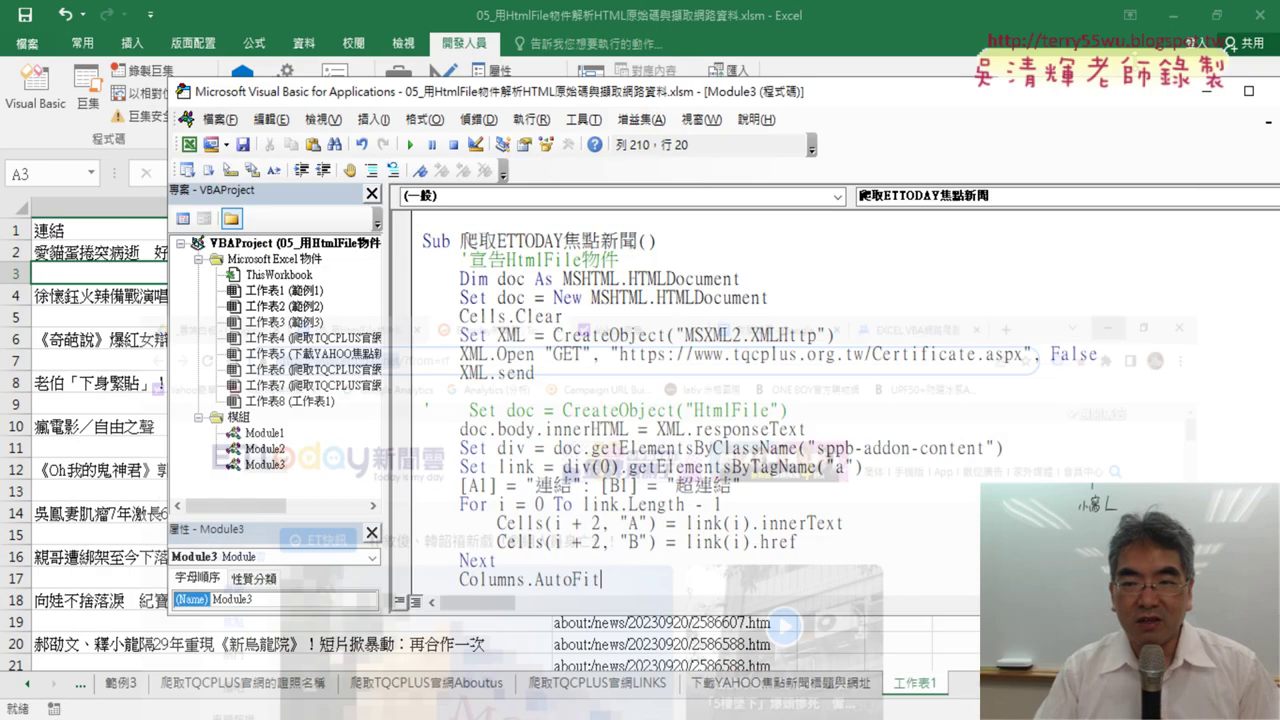
pyautogui.moveTo(1026, 353); pyautogui.dragTo(621, 353)
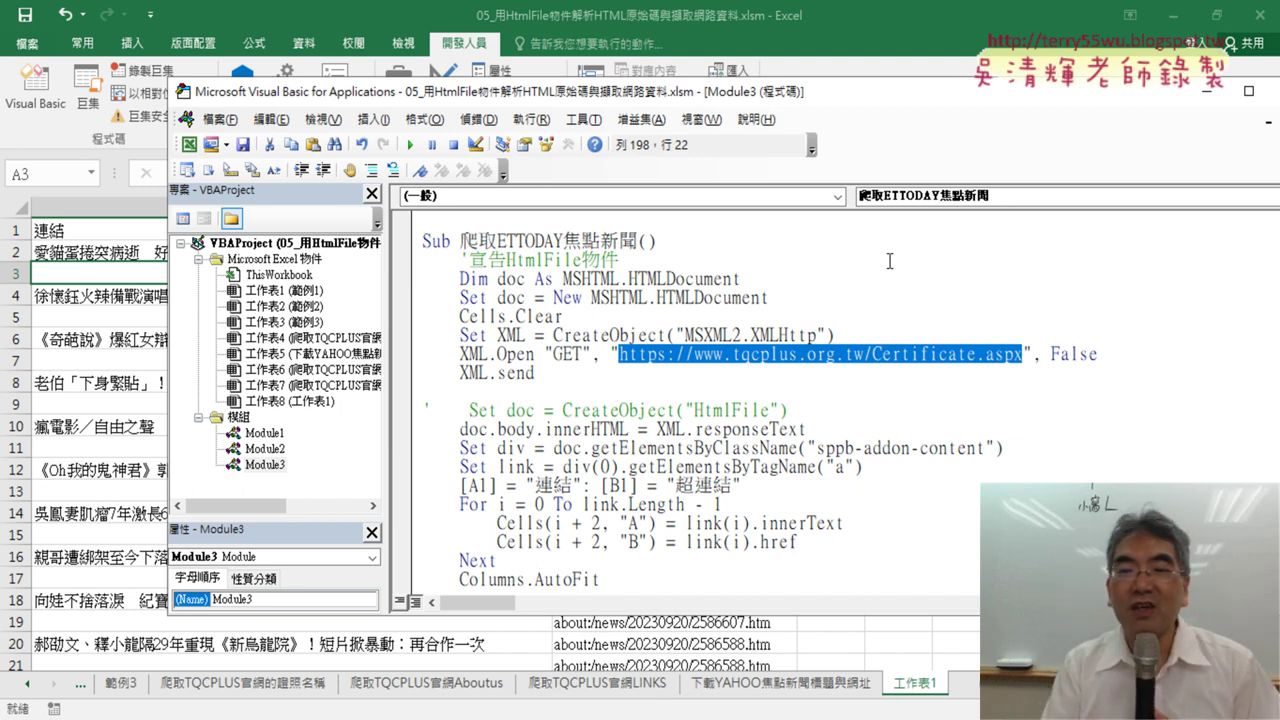
pyautogui.hotkey('ctrl', 'v')
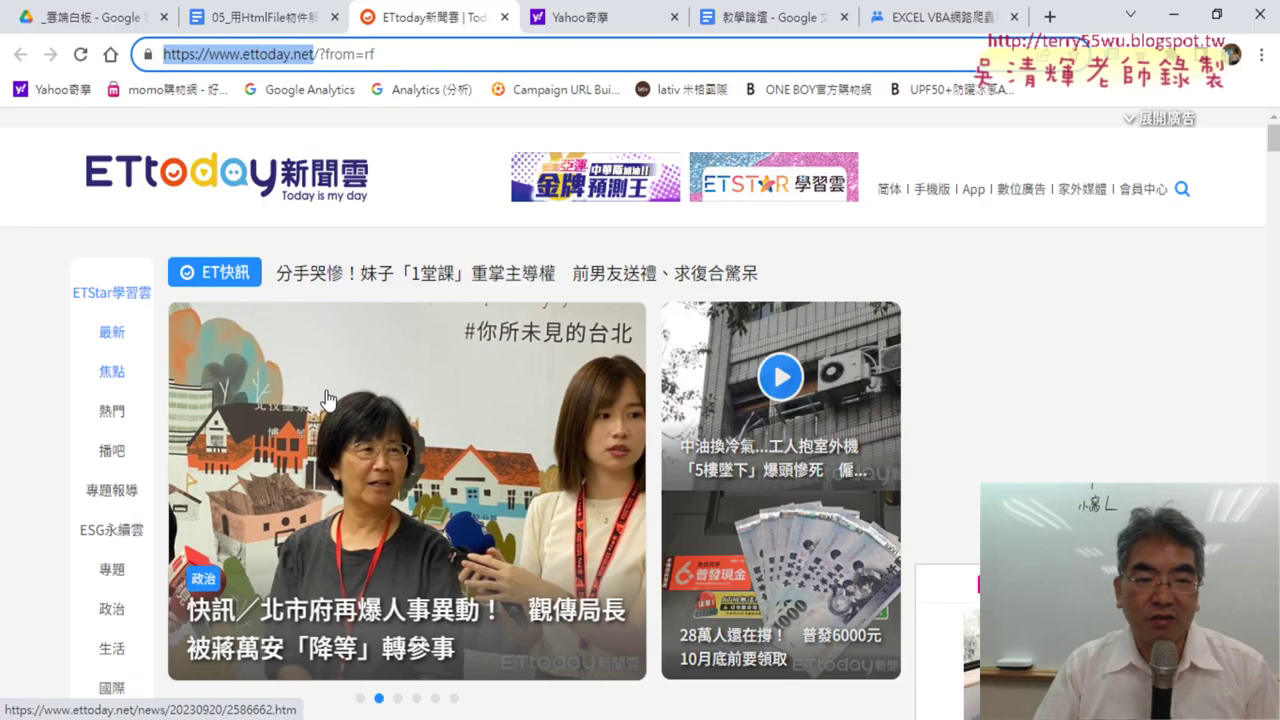
# Inspect the first ETtoday headline and copy its container class name part_pictxt_9
pyautogui.scroll(-4, 329, 400)
pyautogui.scroll(-2, 329, 400)
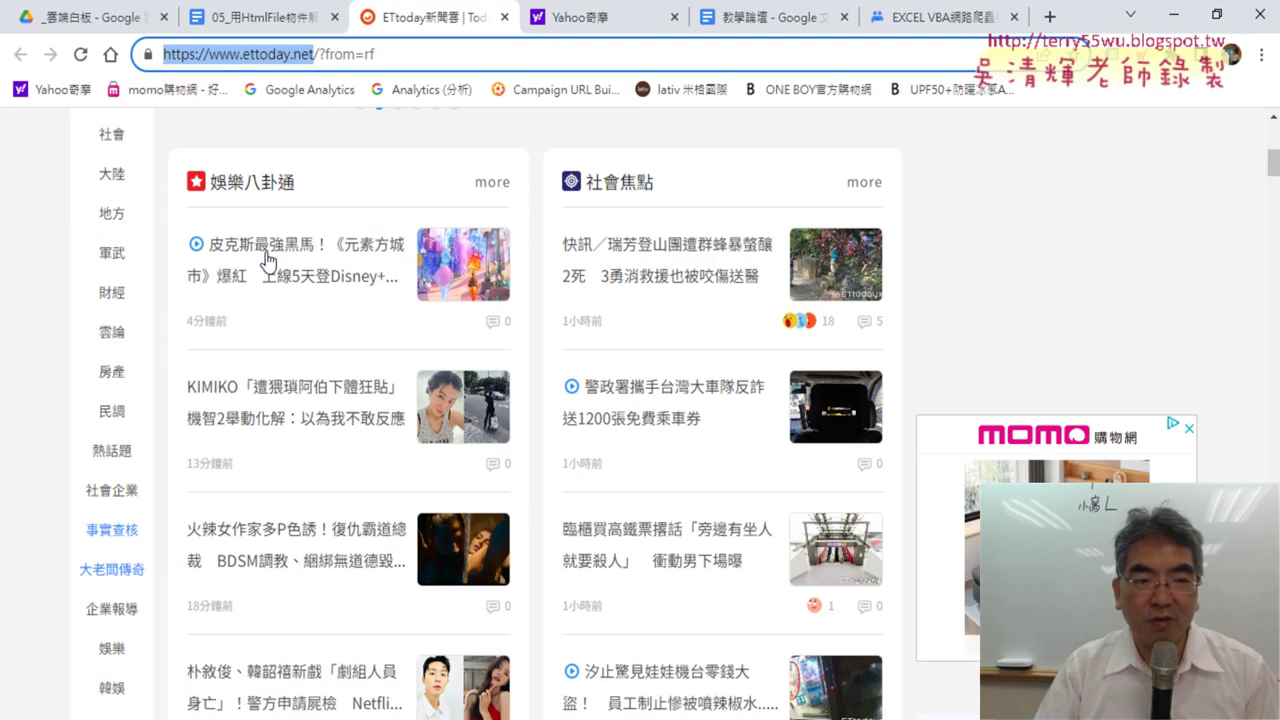
pyautogui.rightClick(265, 279)
pyautogui.click(312, 382)
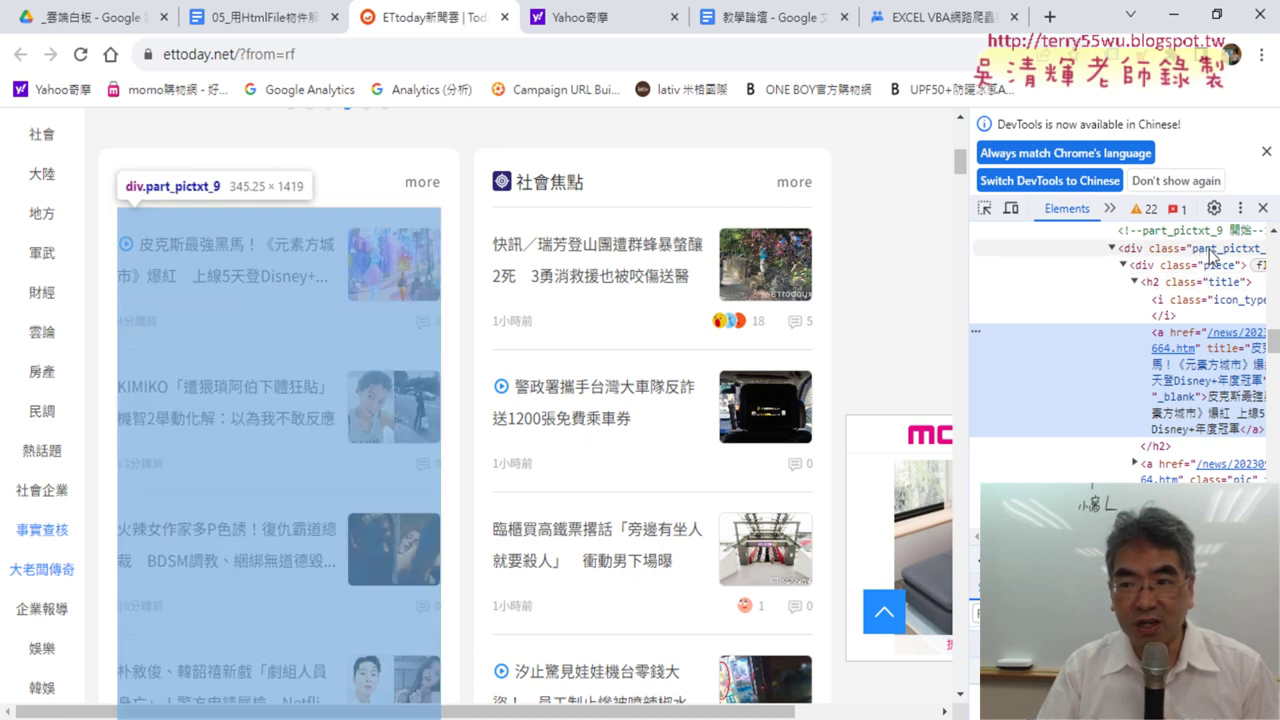
pyautogui.click(1212, 250)
pyautogui.rightClick(1237, 258)
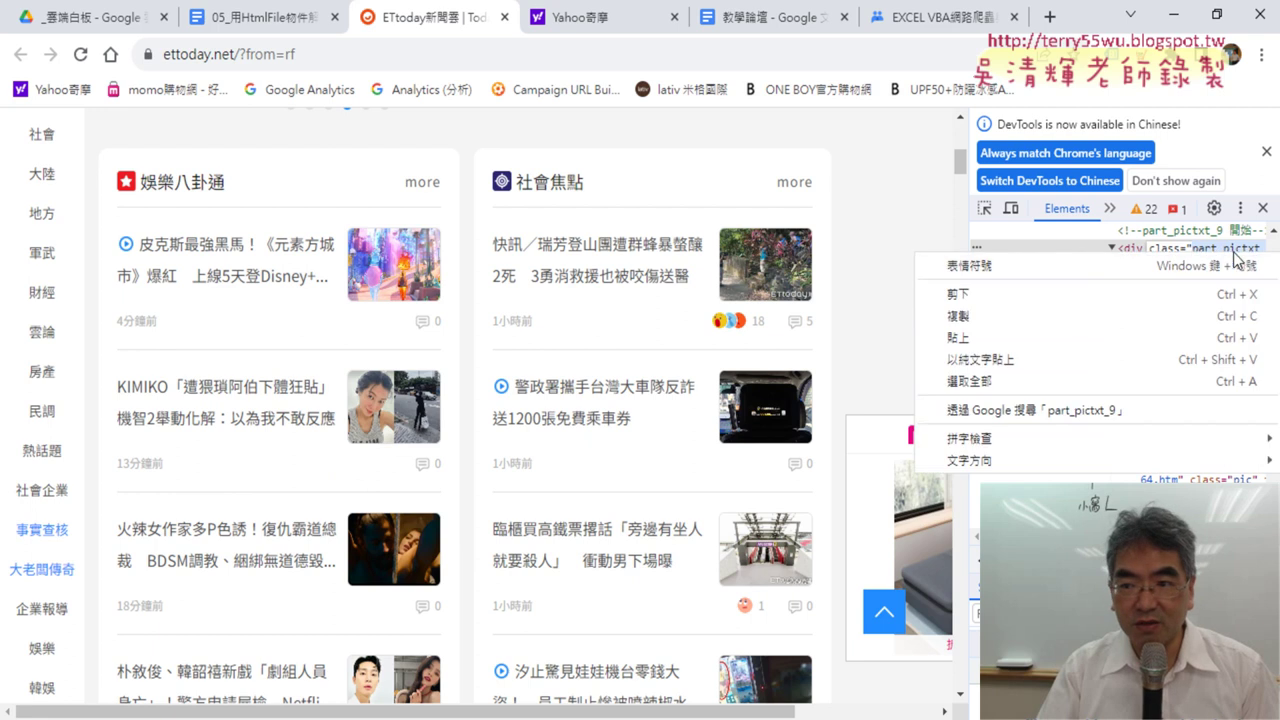
pyautogui.click(1175, 325)
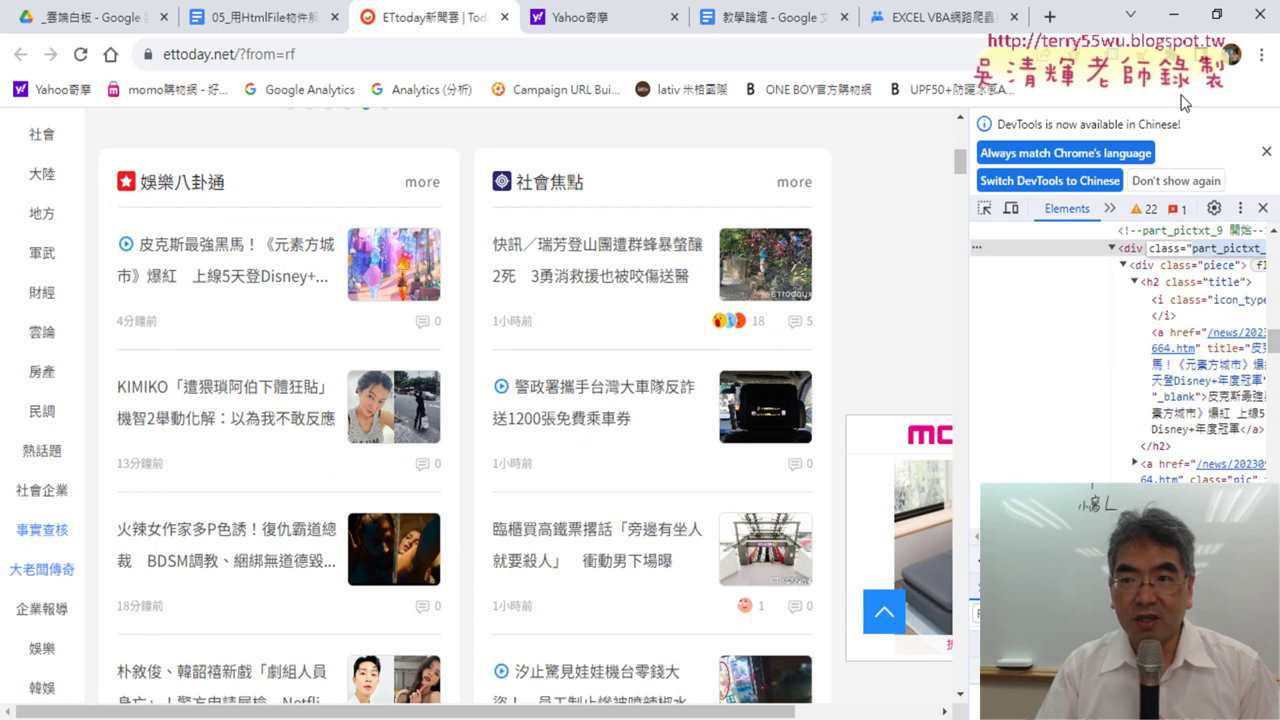
pyautogui.click(1174, 15)
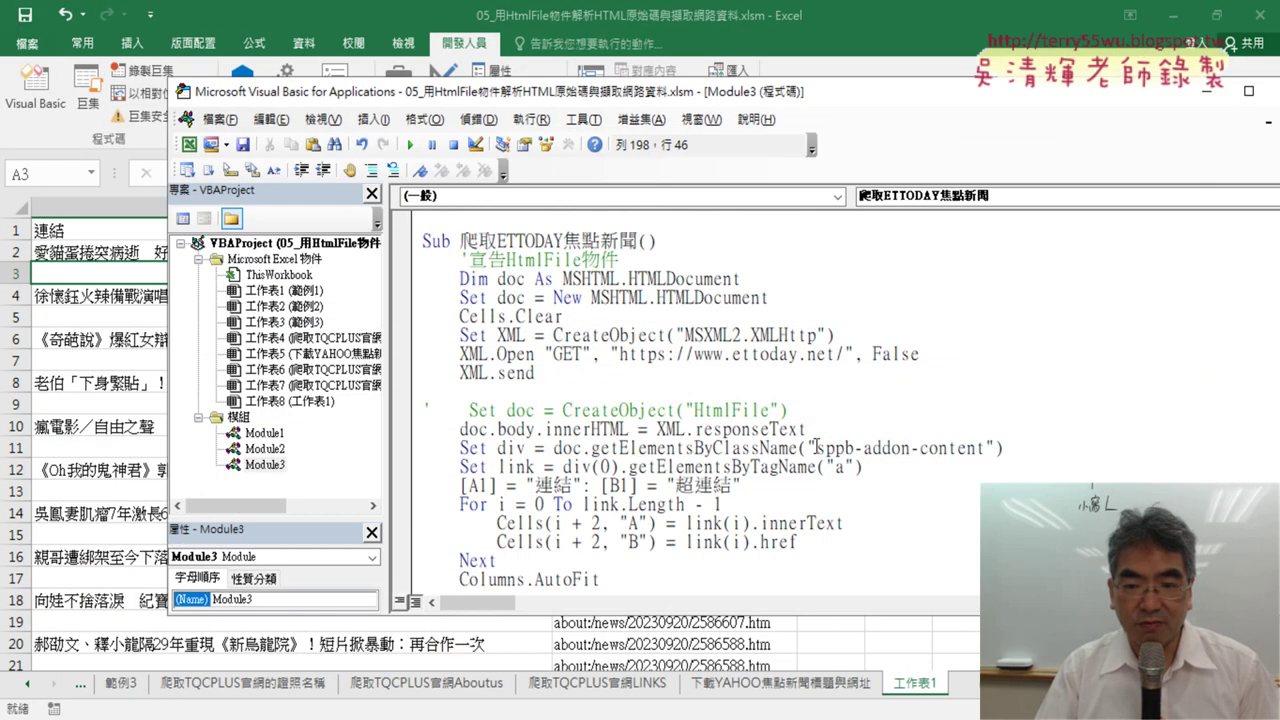
# Replace the class filter sppb-addon-content with part_pictxt_9 and point out the link variable's (0) index
pyautogui.moveTo(817, 447); pyautogui.dragTo(985, 448)
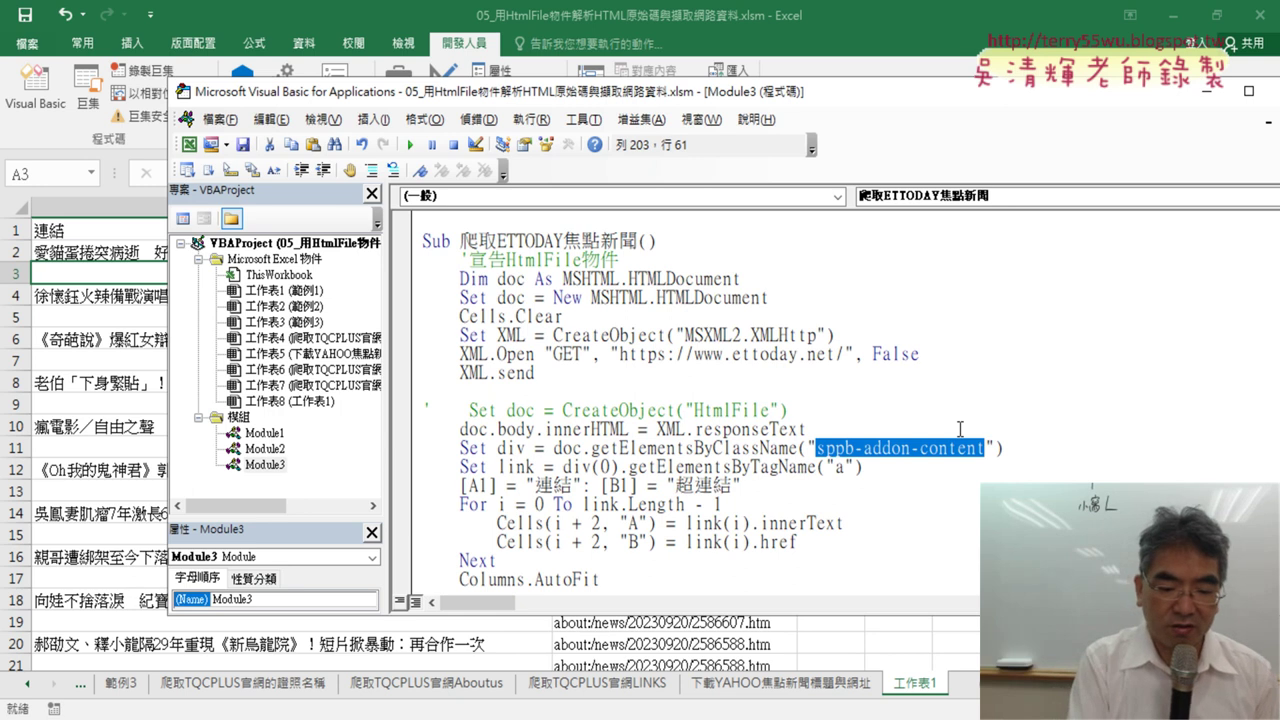
pyautogui.hotkey('ctrl', 'v')
pyautogui.write('_9')
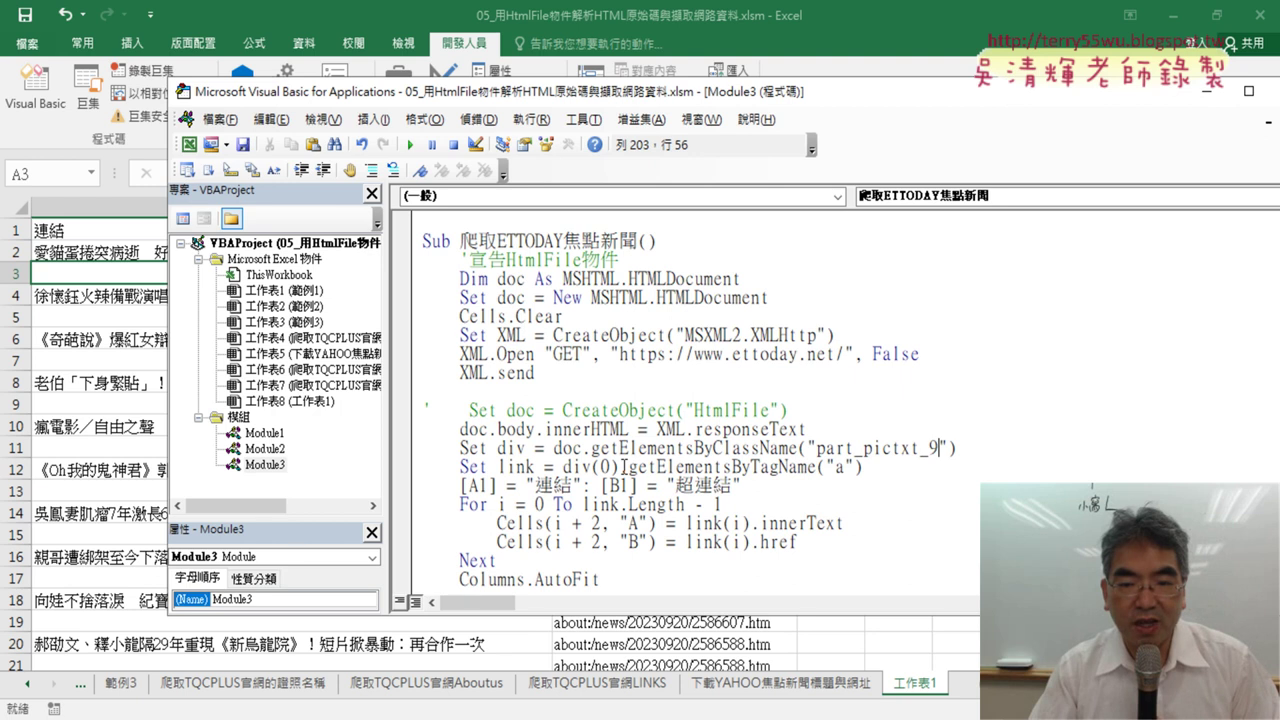
pyautogui.moveTo(619, 466); pyautogui.dragTo(598, 466)
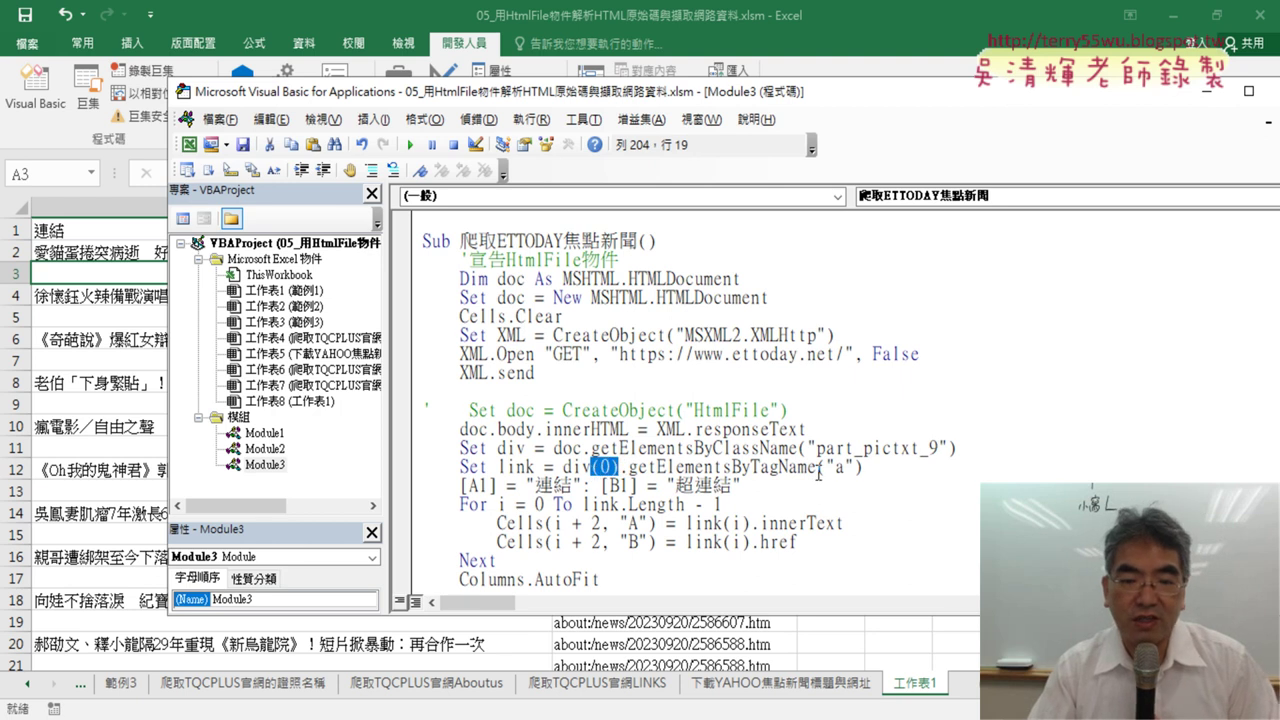
pyautogui.moveTo(534, 466); pyautogui.dragTo(506, 466)
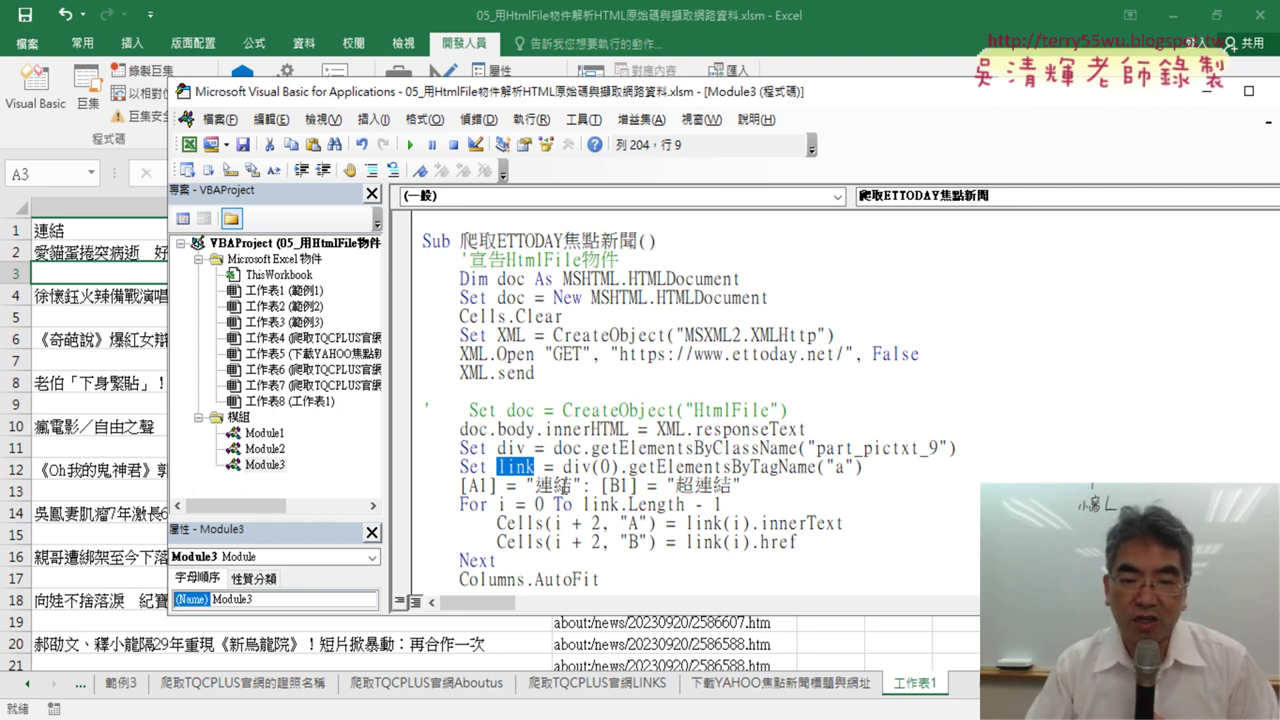
pyautogui.click(556, 485)
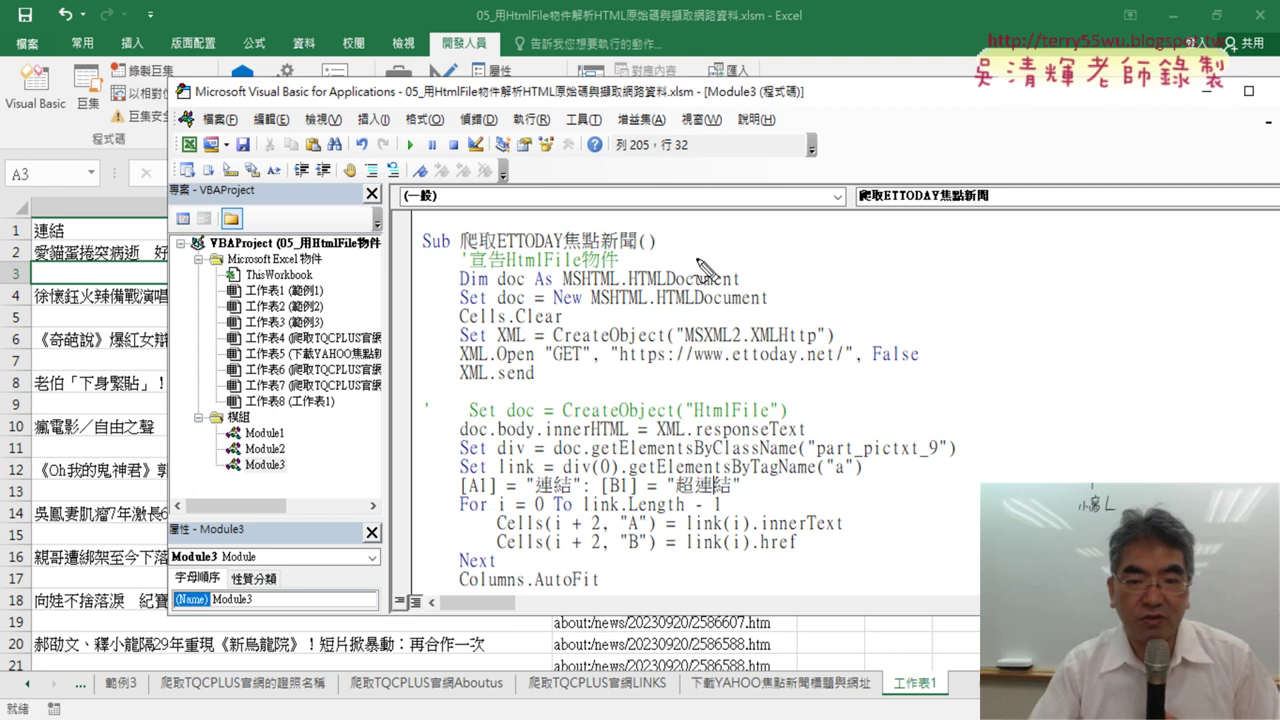
# Mark the ETtoday address and part_pictxt_9 as steps 1 and 2, then clear all worksheet cells
pyautogui.moveTo(622, 367); pyautogui.dragTo(846, 368)
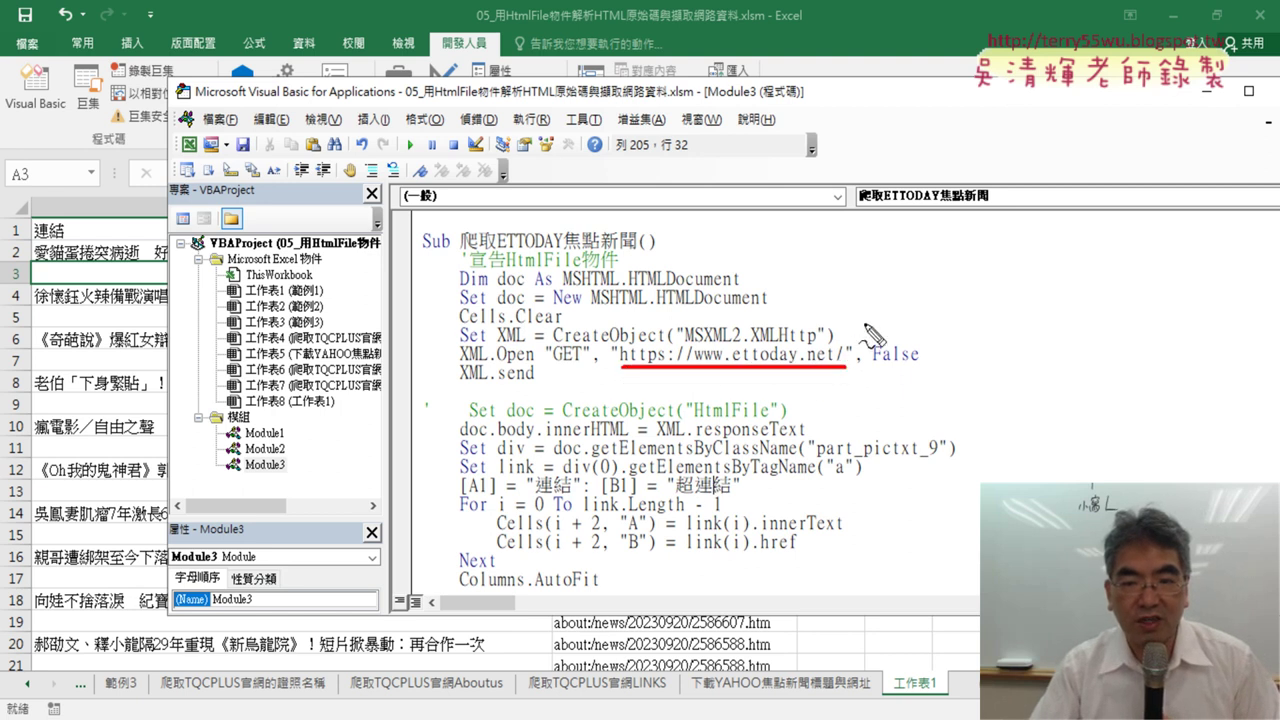
pyautogui.moveTo(880, 287)
pyautogui.mouseDown()
pyautogui.moveTo(869, 311)
pyautogui.moveTo(895, 310)
pyautogui.mouseUp()
pyautogui.moveTo(818, 463); pyautogui.dragTo(938, 462)
pyautogui.moveTo(903, 390); pyautogui.dragTo(965, 408)
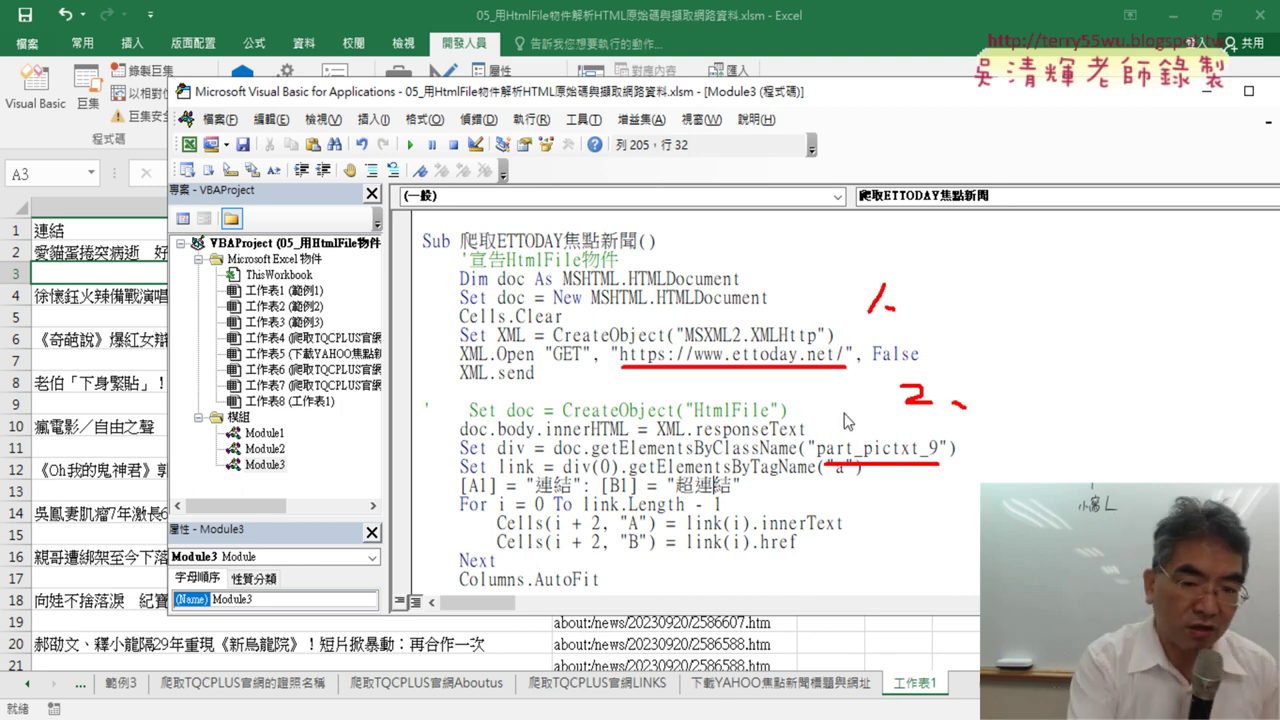
pyautogui.press('Escape')
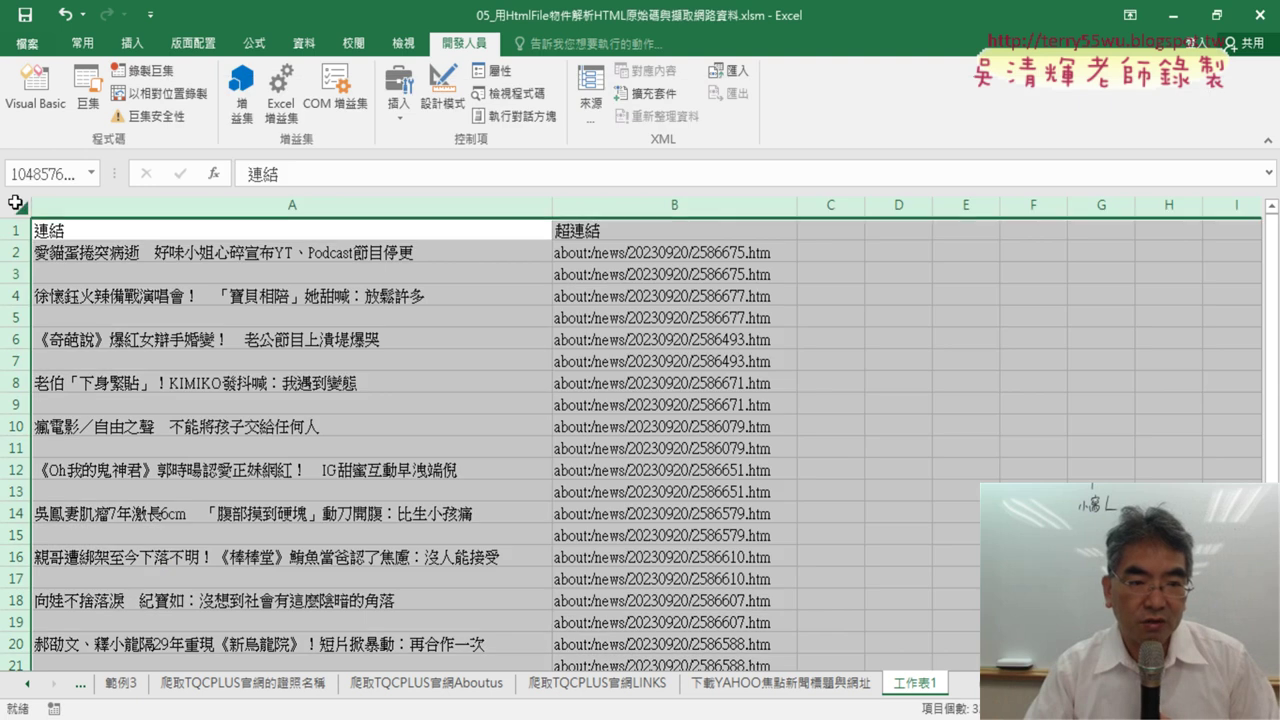
pyautogui.click(22, 204)
pyautogui.press('Delete')
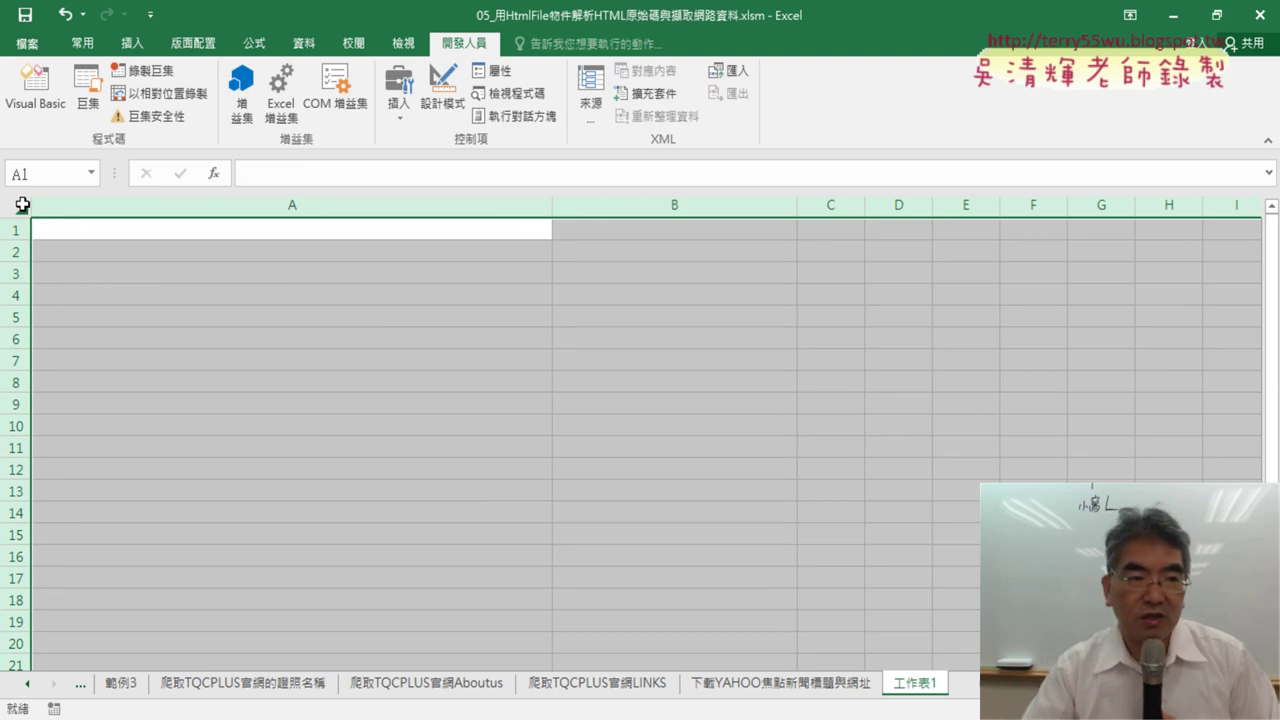
# Run the ETtoday scraping macro and review the headlines and links down to row 20
pyautogui.click(35, 90)
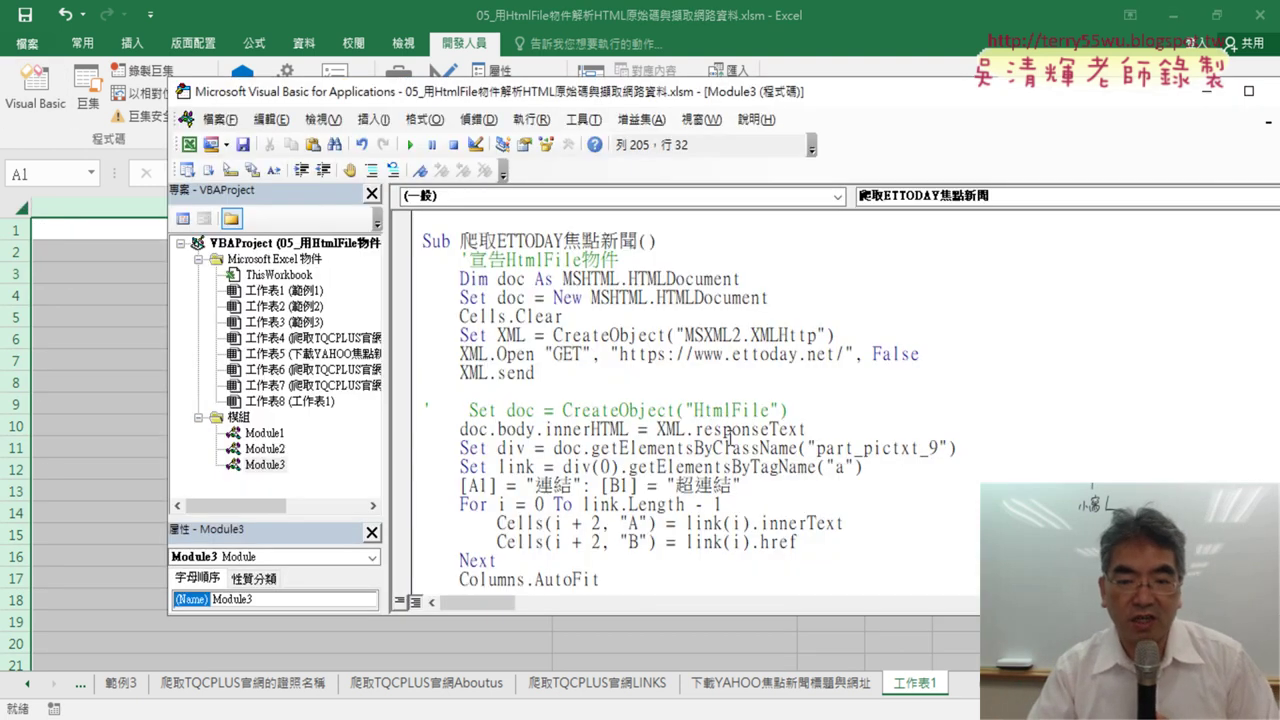
pyautogui.moveTo(737, 92); pyautogui.dragTo(957, 84)
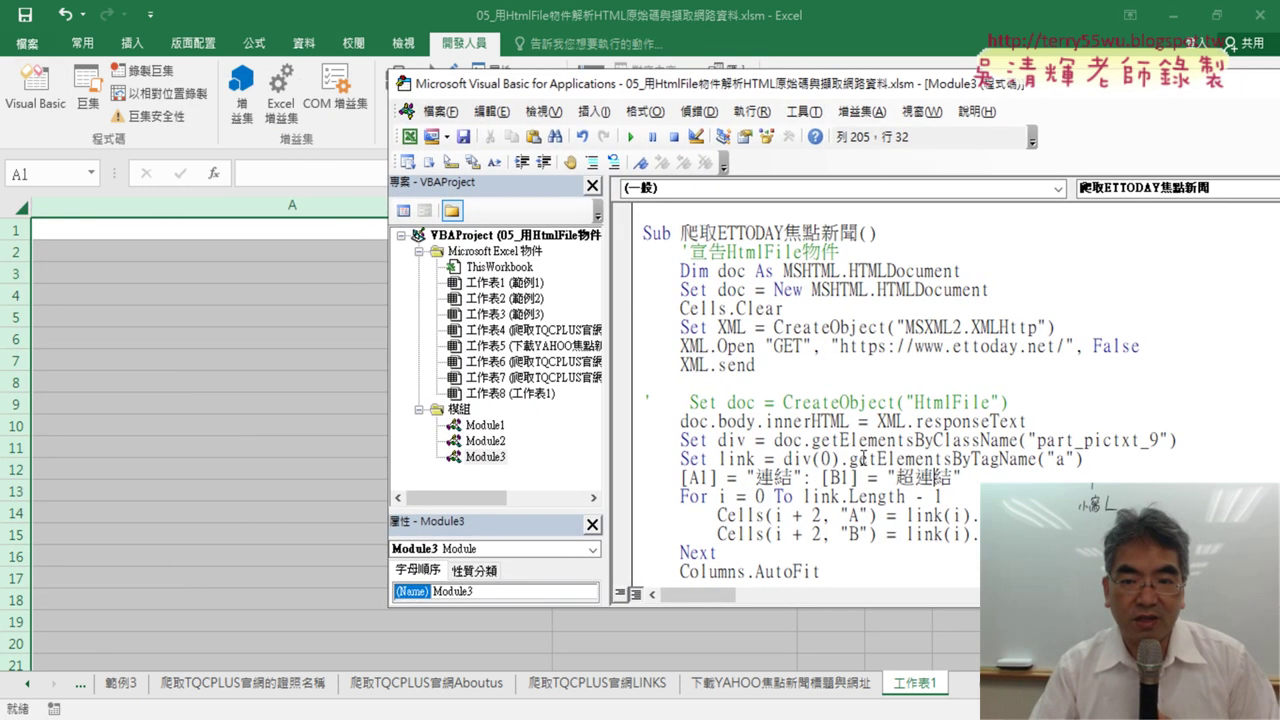
pyautogui.click(630, 136)
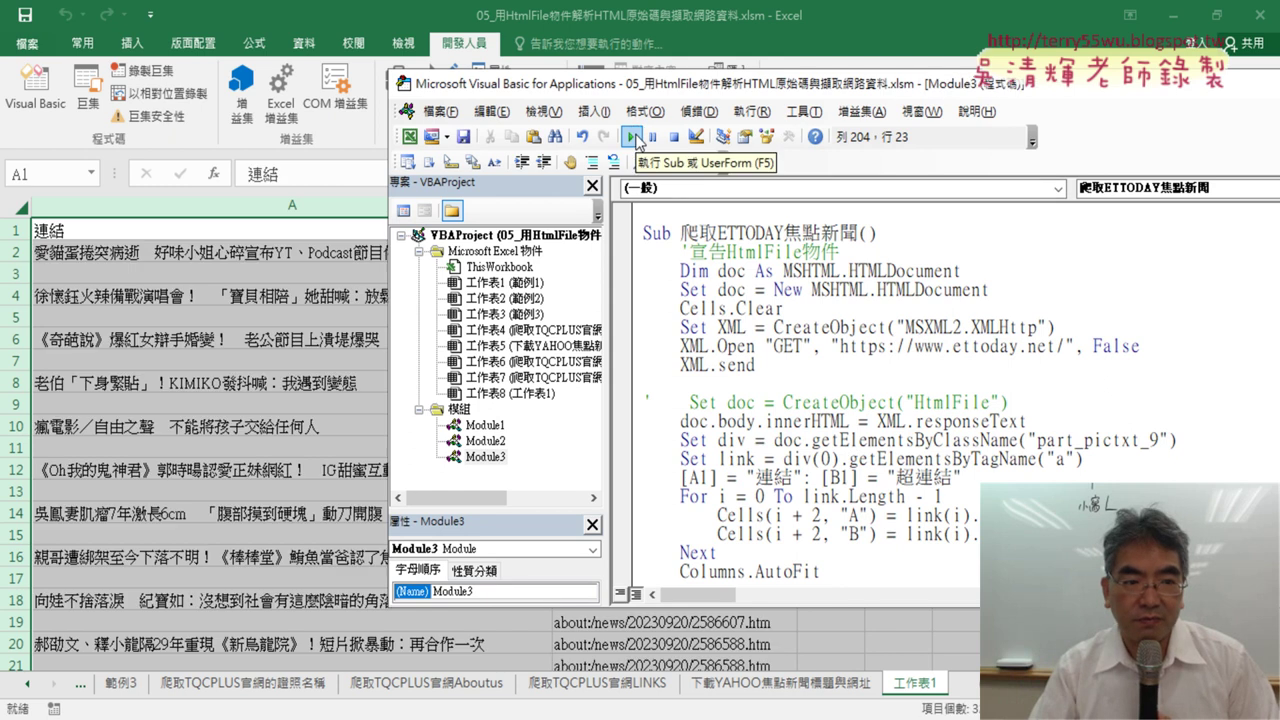
pyautogui.click(106, 256)
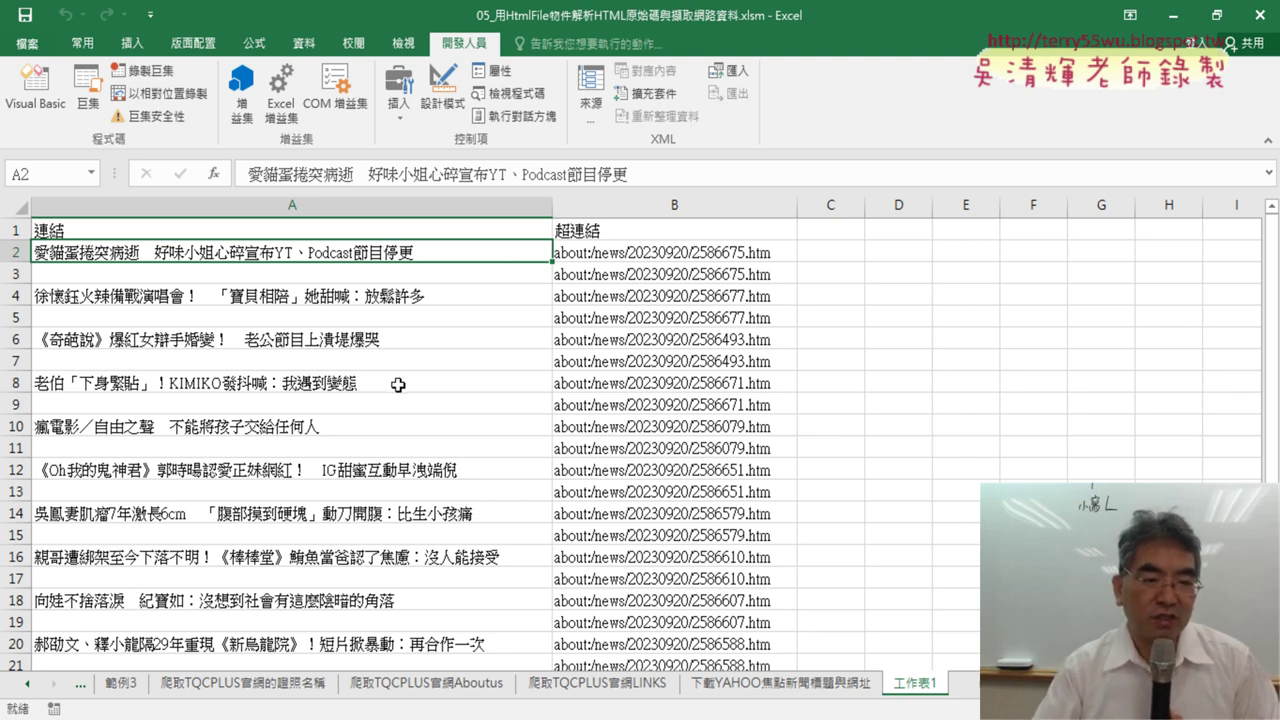
pyautogui.scroll(-2, 398, 385)
pyautogui.click(298, 513)
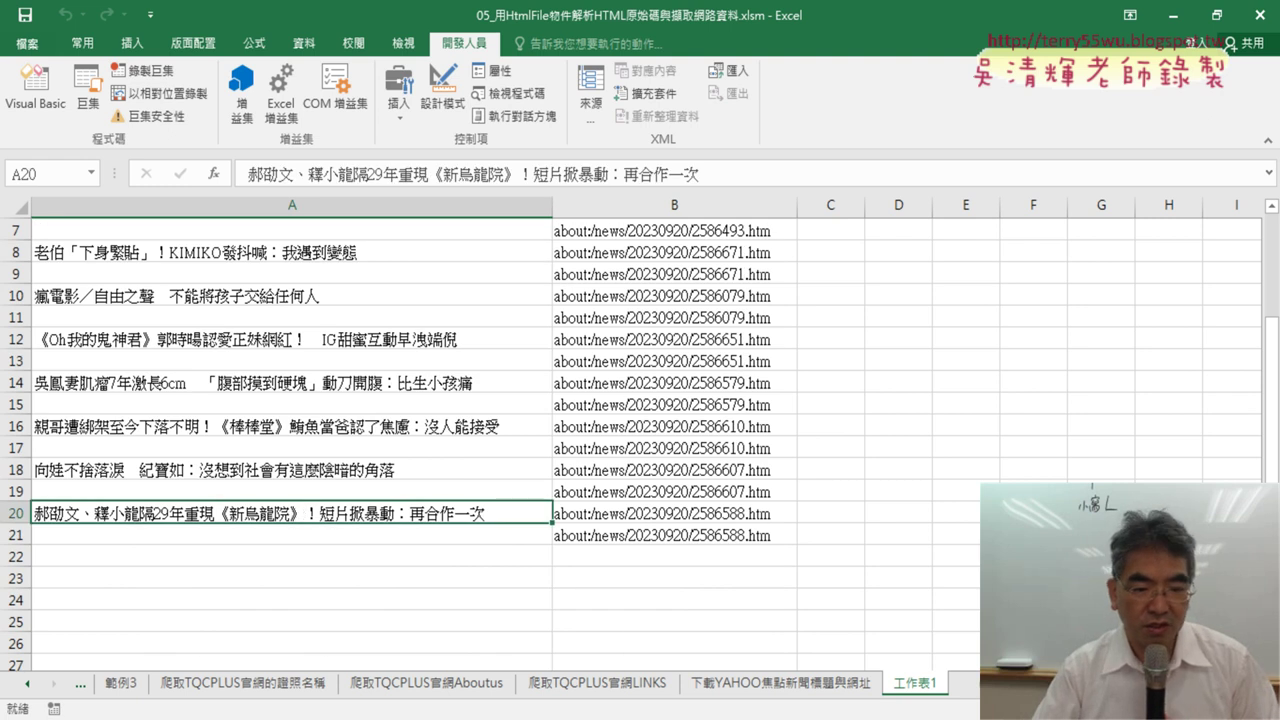
pyautogui.hotkey('alt', 'Tab')
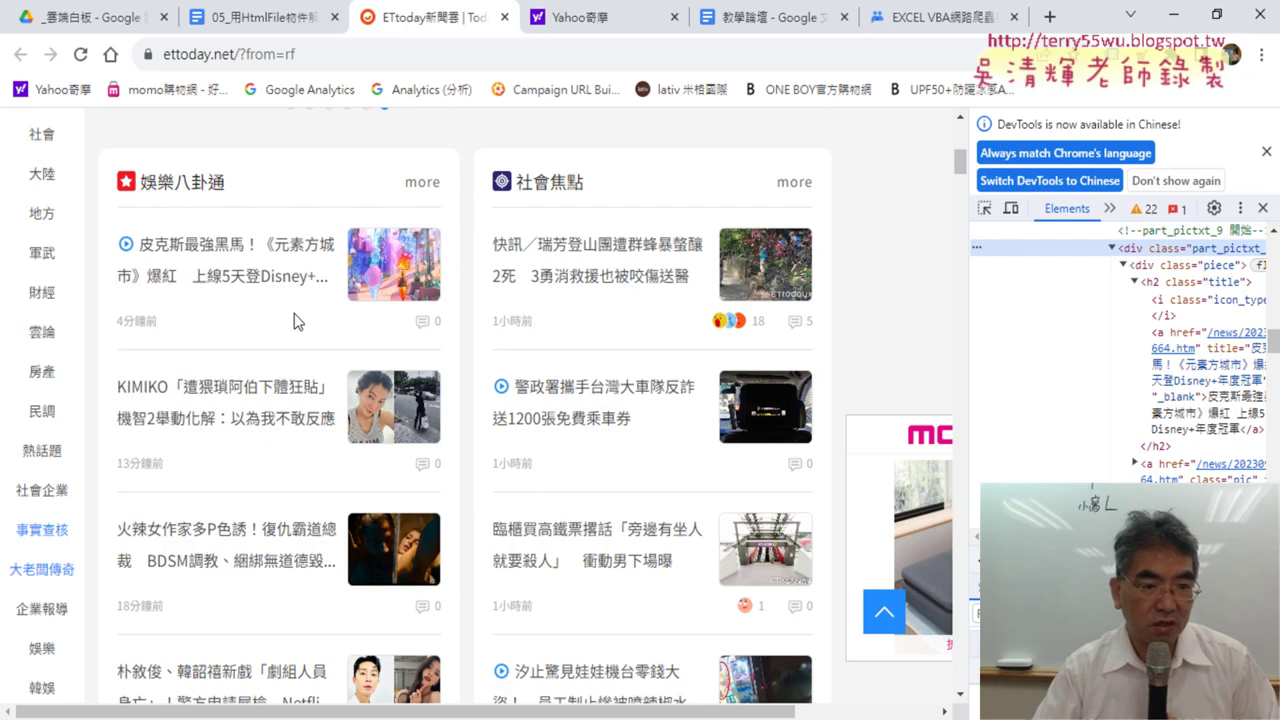
# Decline the ETtoday subscription prompt and reload the news page
pyautogui.scroll(-5, 294, 318)
pyautogui.scroll(-1, 294, 318)
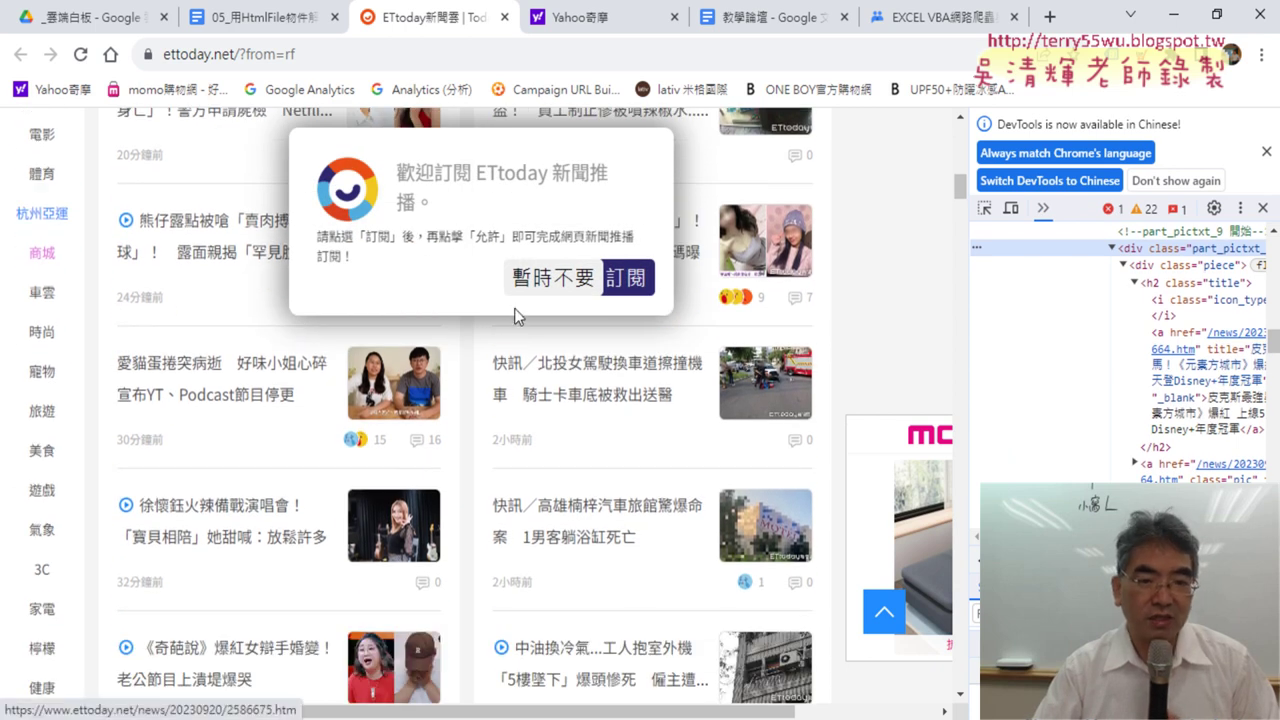
pyautogui.click(530, 280)
pyautogui.click(82, 56)
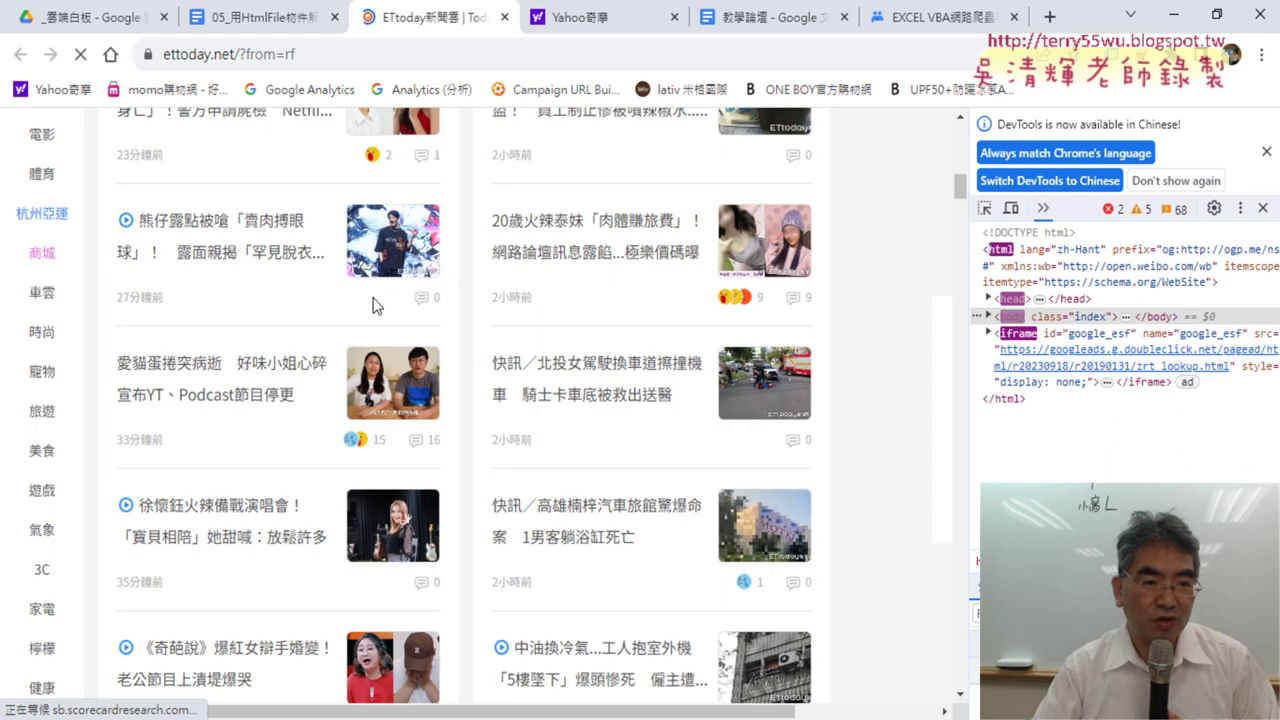
# Scroll through the reloaded headlines, then return to the Excel worksheet
pyautogui.scroll(4, 372, 305)
pyautogui.scroll(1, 372, 305)
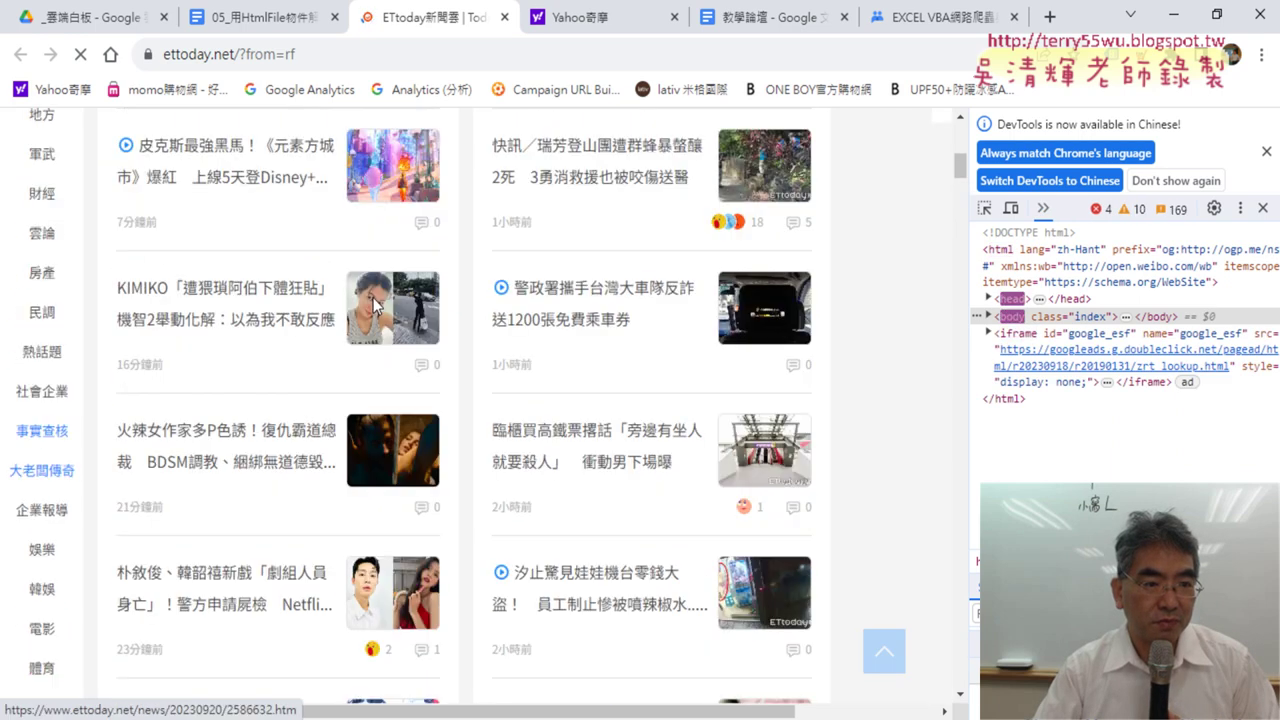
pyautogui.scroll(1, 372, 300)
pyautogui.scroll(1, 370, 295)
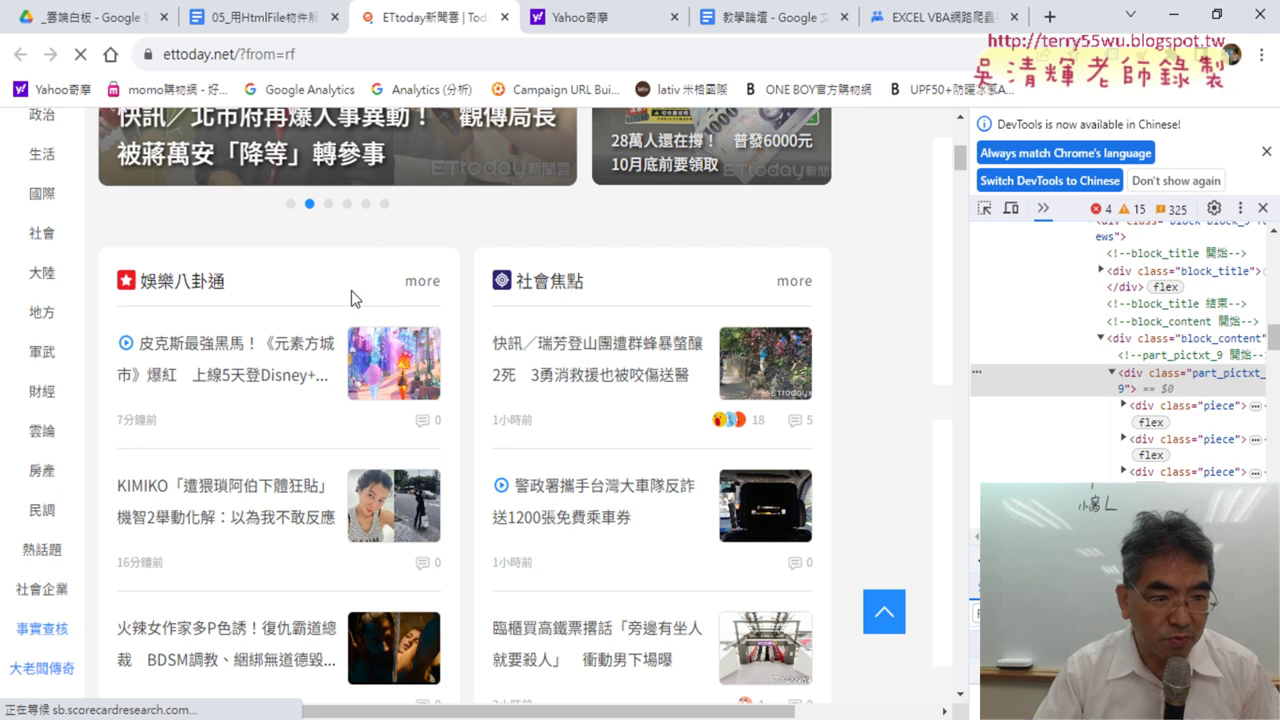
pyautogui.scroll(-3, 261, 355)
pyautogui.scroll(-2, 262, 350)
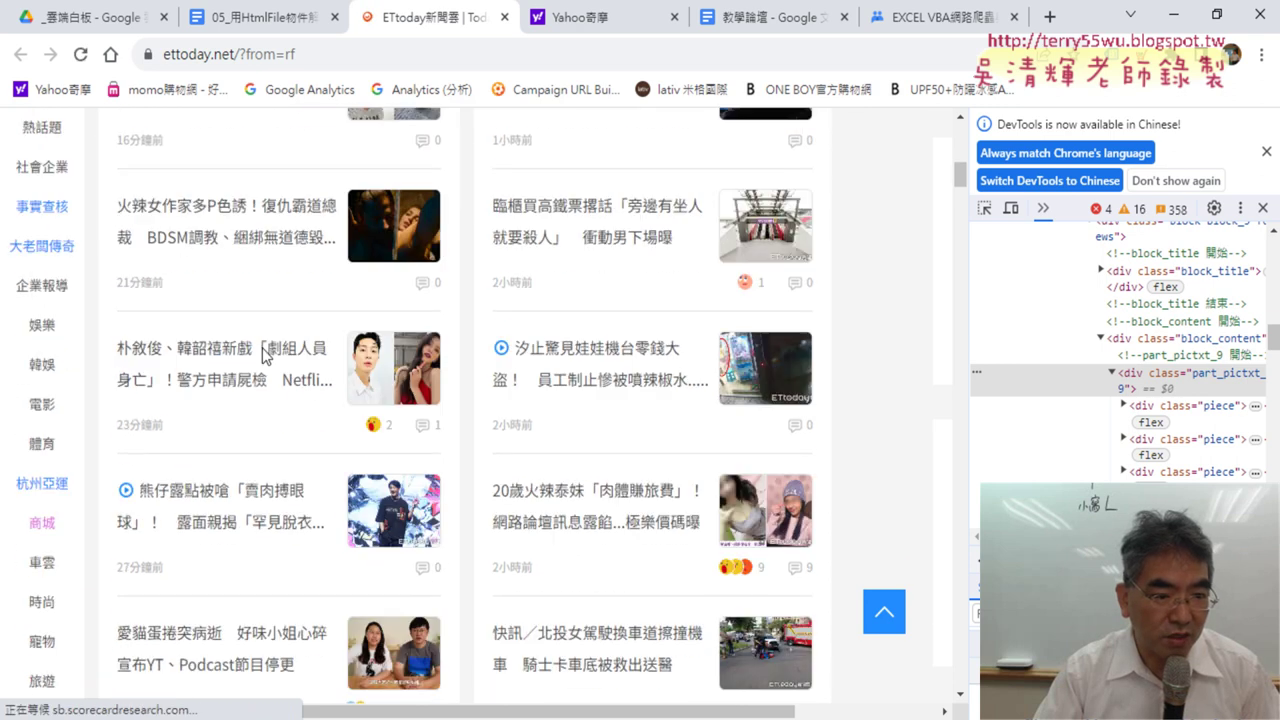
pyautogui.scroll(-3, 262, 355)
pyautogui.scroll(-1, 262, 355)
pyautogui.scroll(-1, 262, 355)
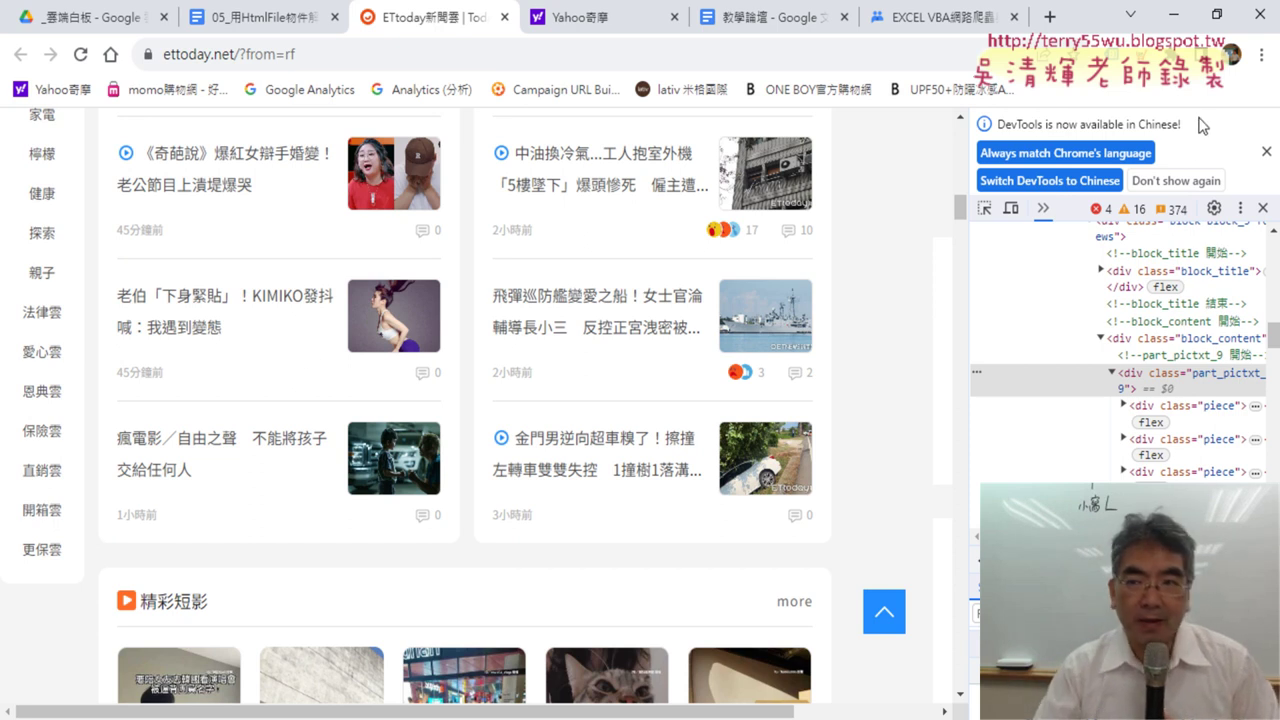
pyautogui.hotkey('alt', 'Tab')
pyautogui.scroll(2, 720, 697)
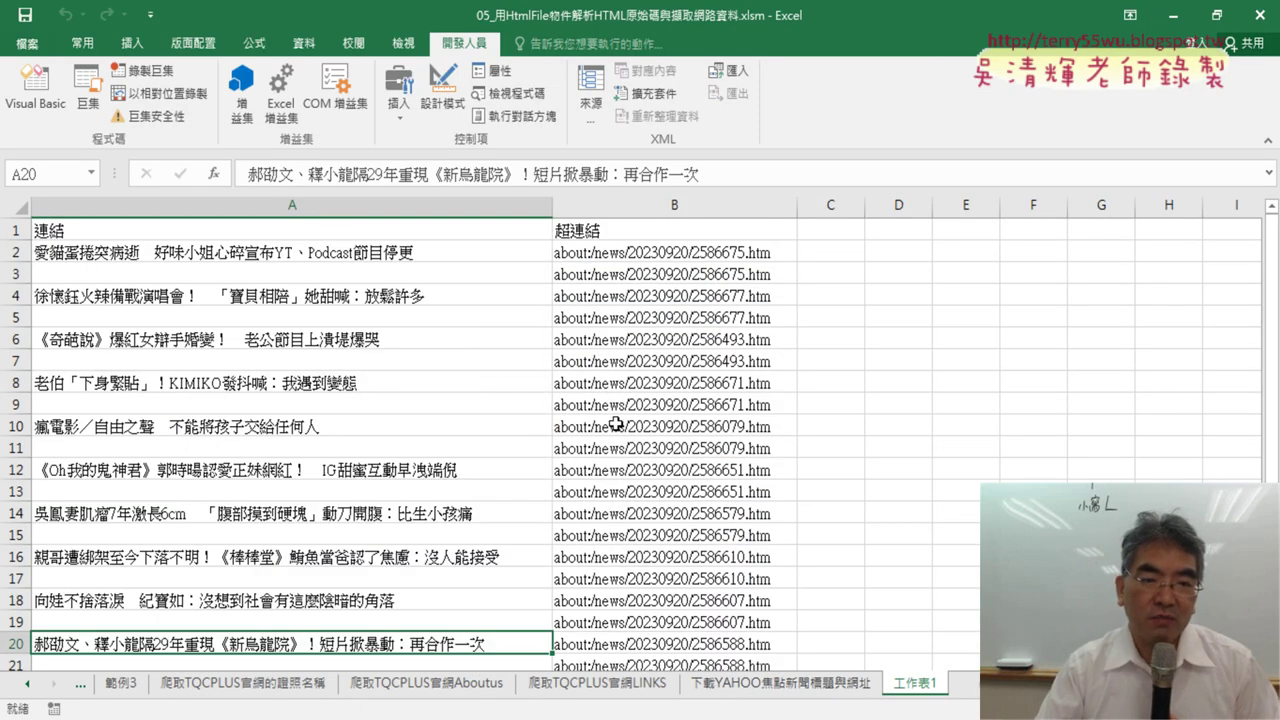
# Point out empty rows 3 and 5, then select the about prefix of B2's link
pyautogui.click(8, 272)
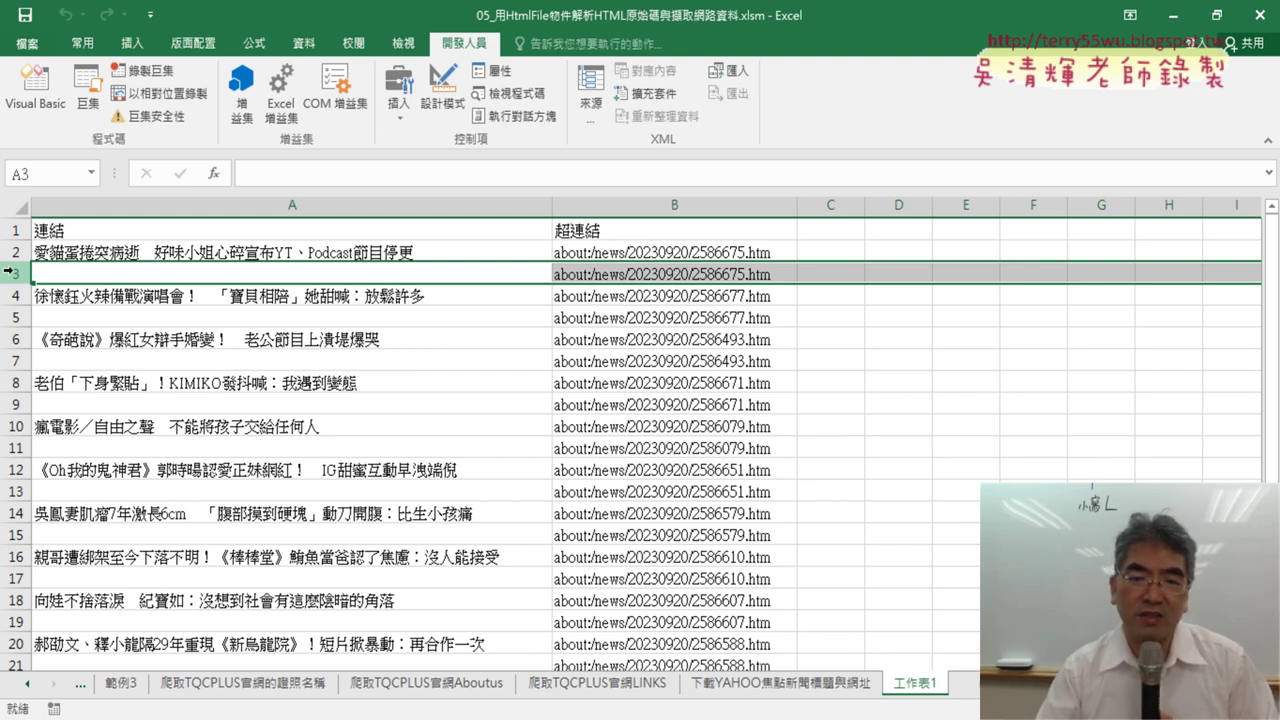
pyautogui.click(12, 316)
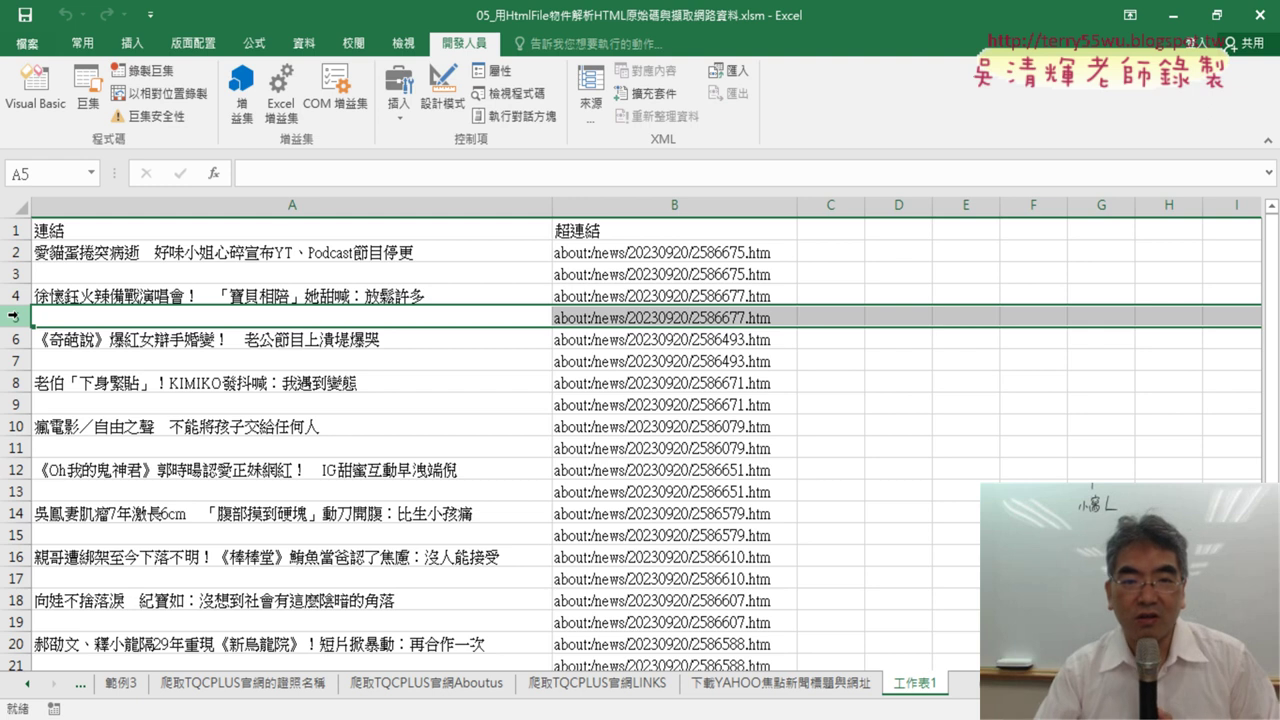
pyautogui.click(620, 254)
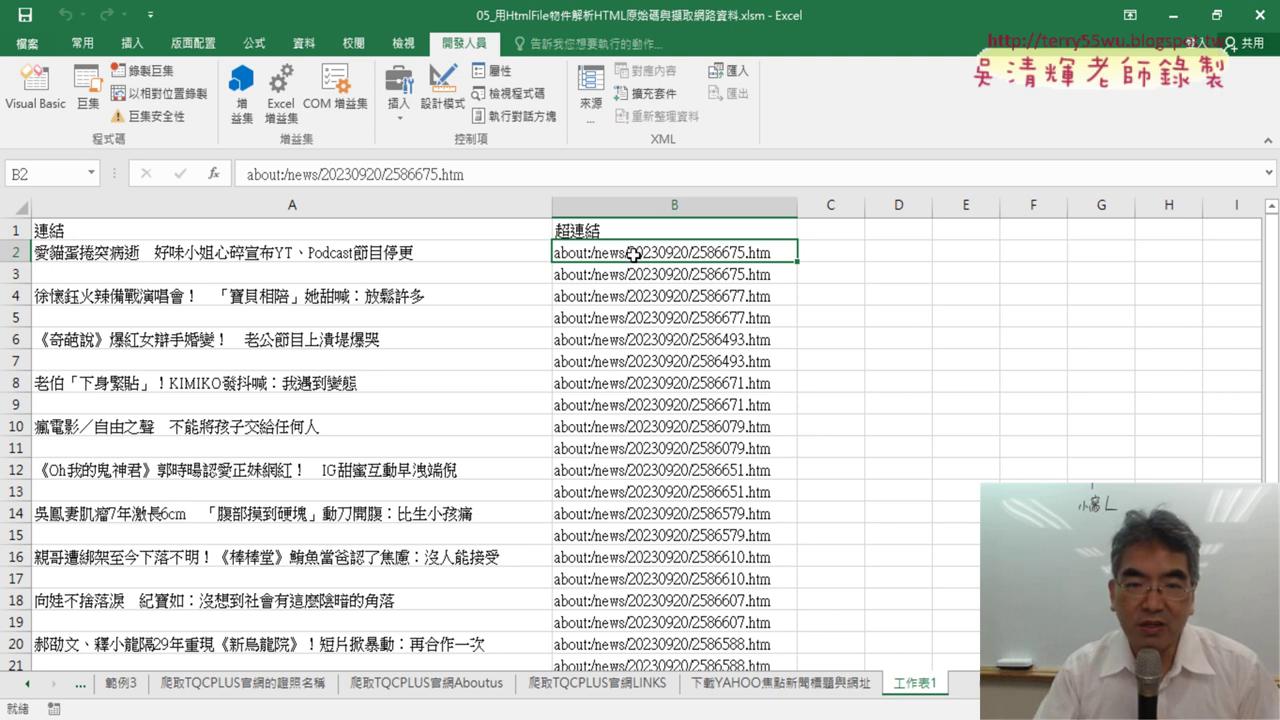
pyautogui.doubleClick(578, 252)
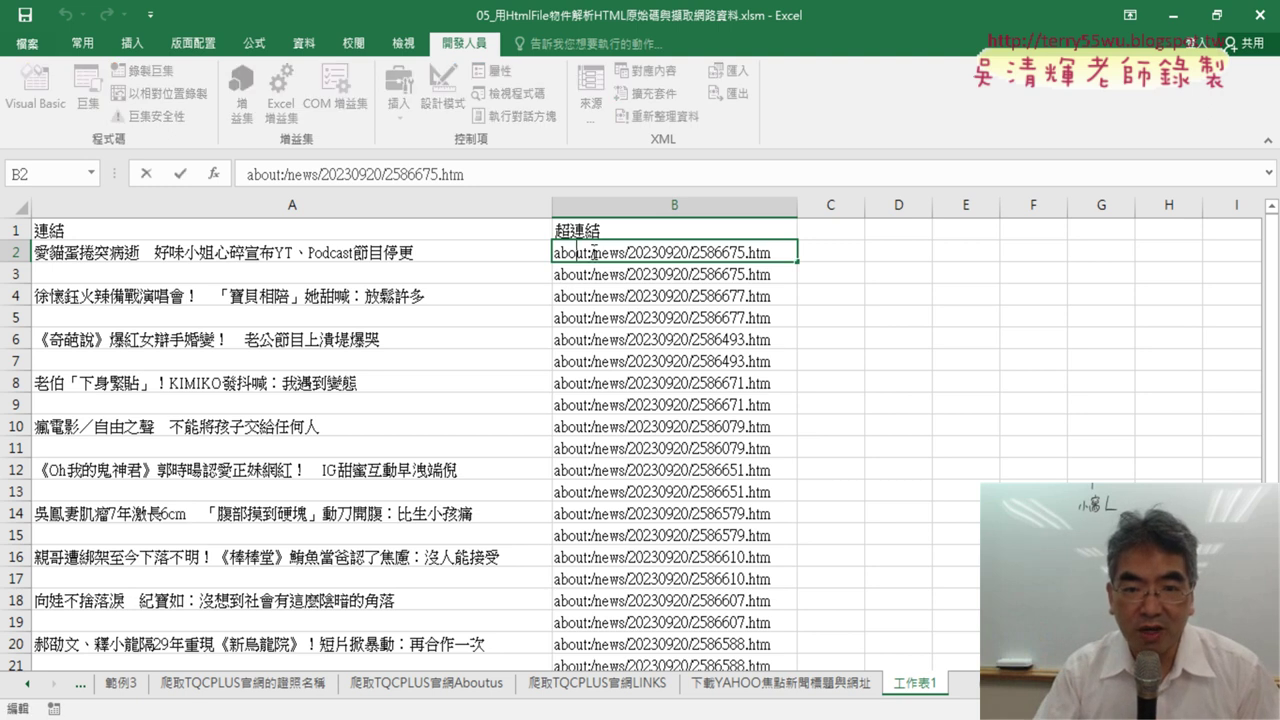
pyautogui.doubleClick(590, 252)
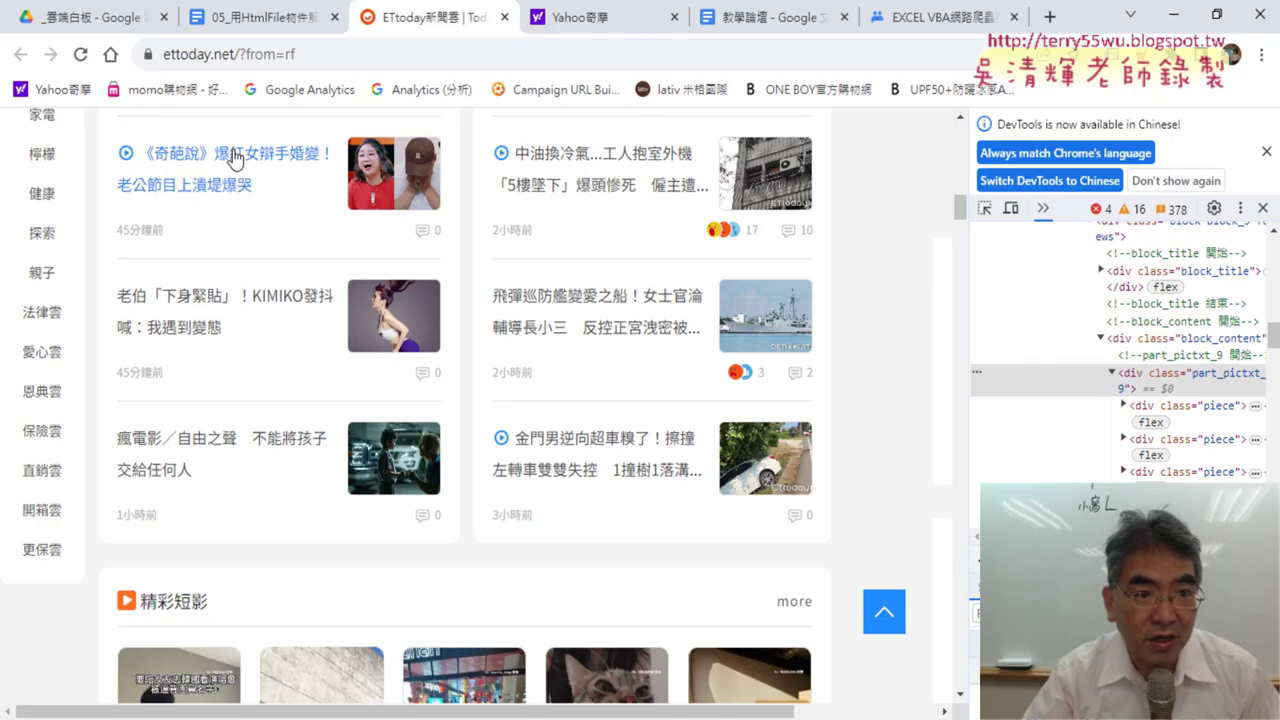
pyautogui.click(203, 52)
pyautogui.click(243, 53)
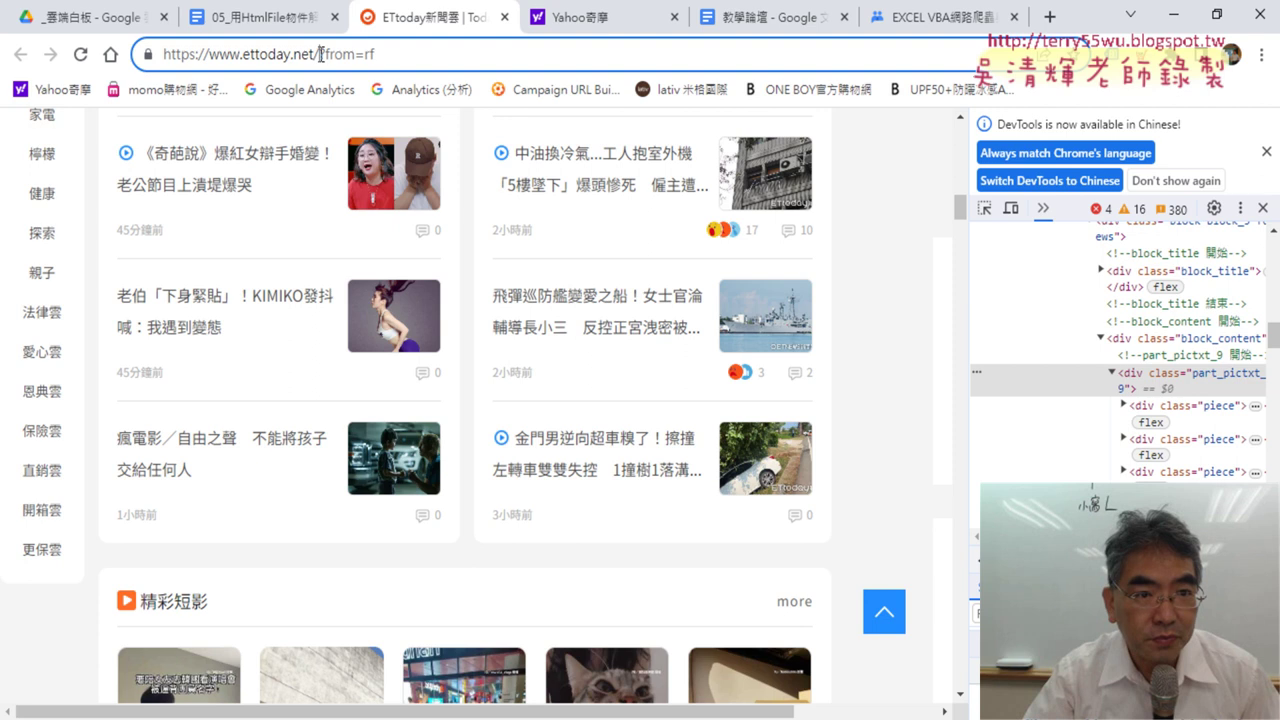
pyautogui.moveTo(316, 53); pyautogui.dragTo(163, 53)
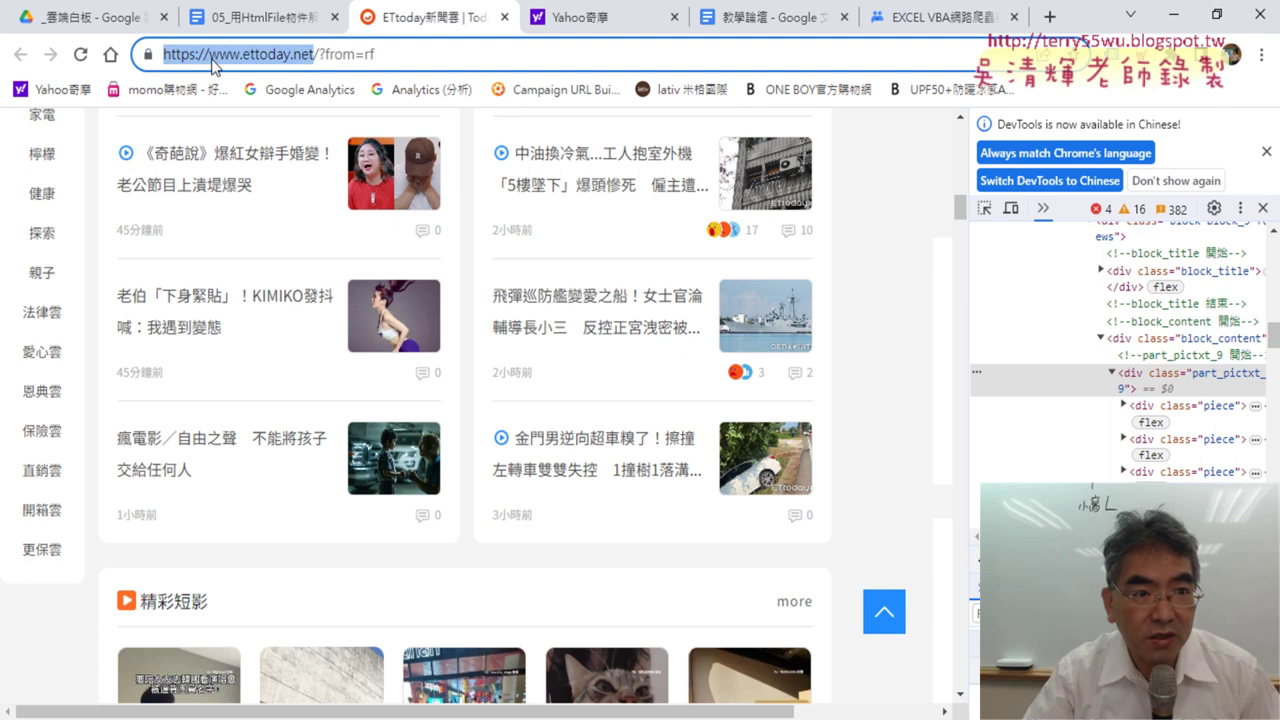
pyautogui.rightClick(219, 57)
pyautogui.click(291, 175)
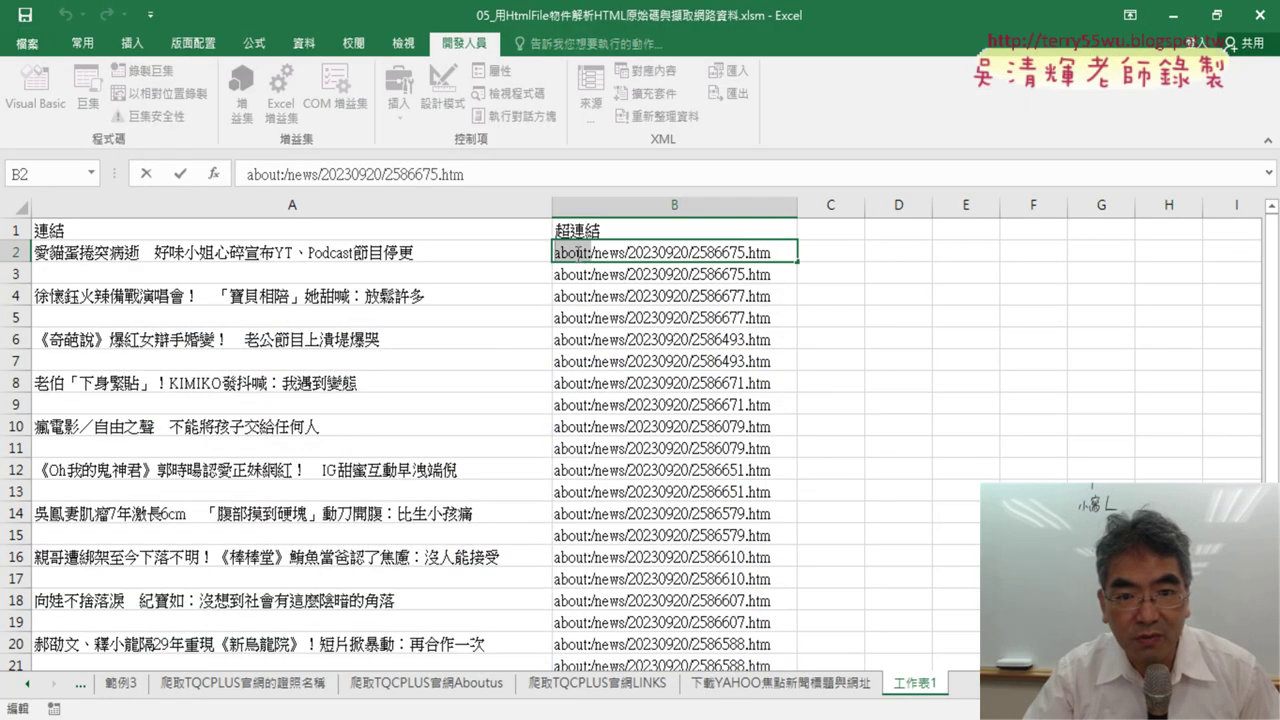
# Paste the site address into B2 in place of about:, fix the doubled slash, and confirm
pyautogui.rightClick(580, 252)
pyautogui.click(600, 368)
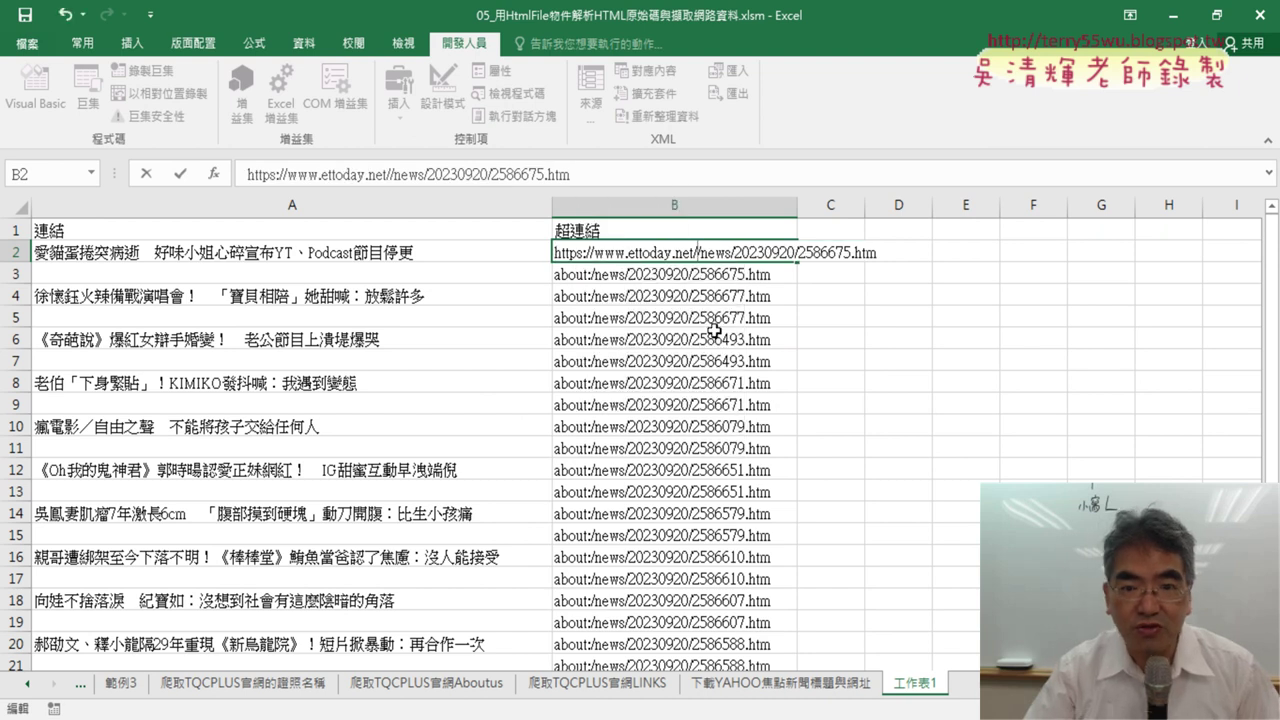
pyautogui.press('BackSpace')
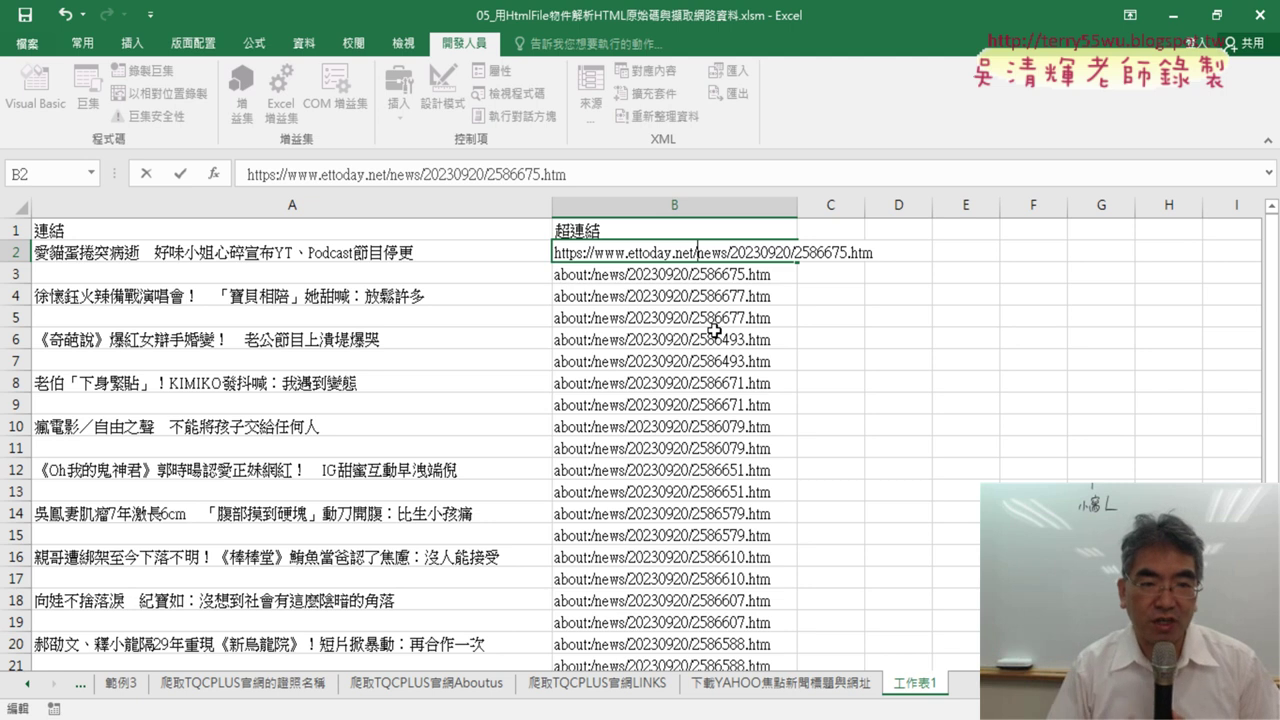
pyautogui.click(180, 175)
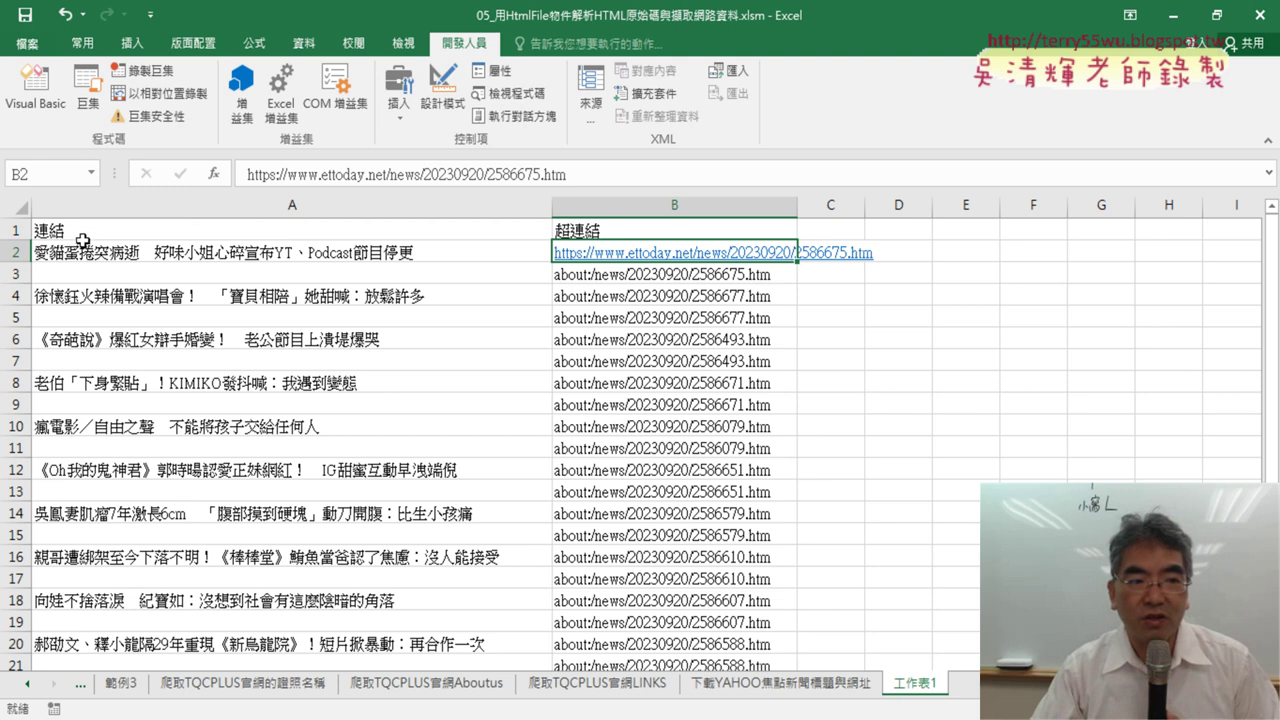
pyautogui.click(12, 276)
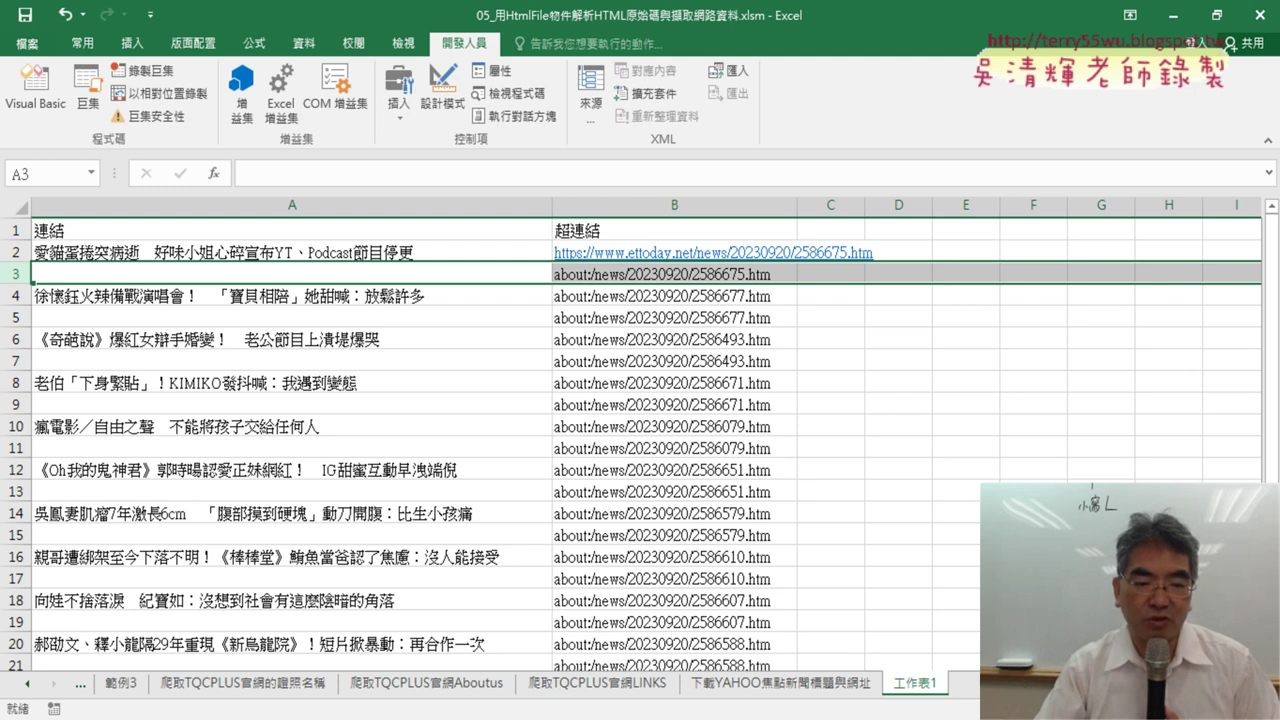
pyautogui.hotkey('alt', 'F11')
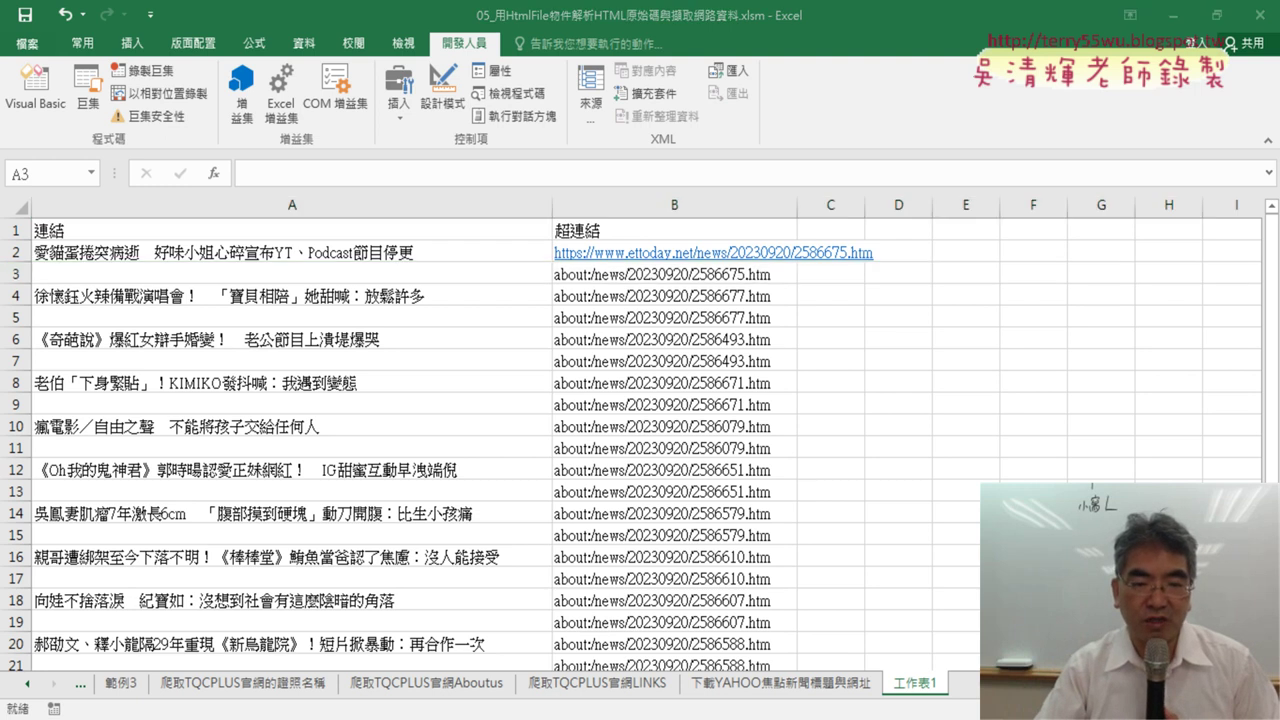